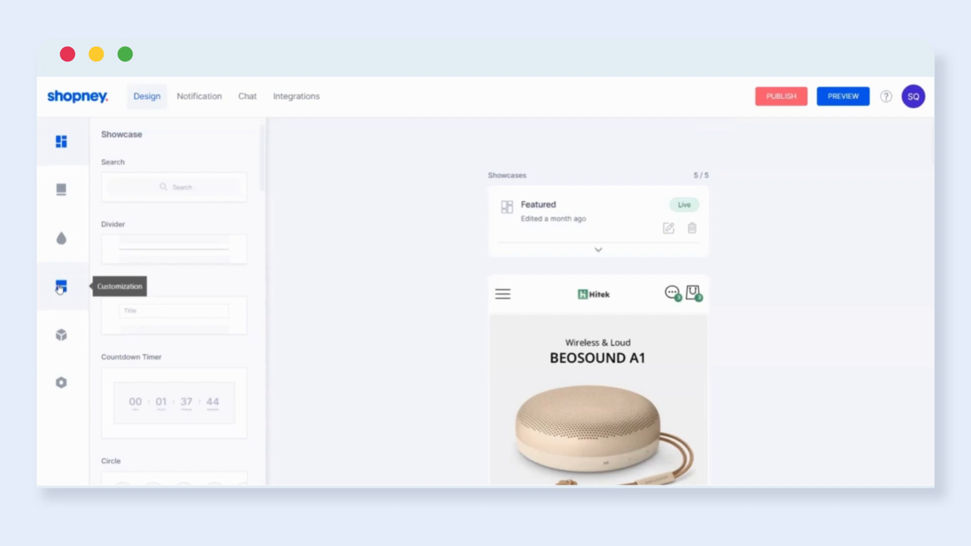
- Open the Customization section and look through the TALAI theme's collection, product, cart and search page settings
{"action": "left_click", "coordinate": [60, 287]}
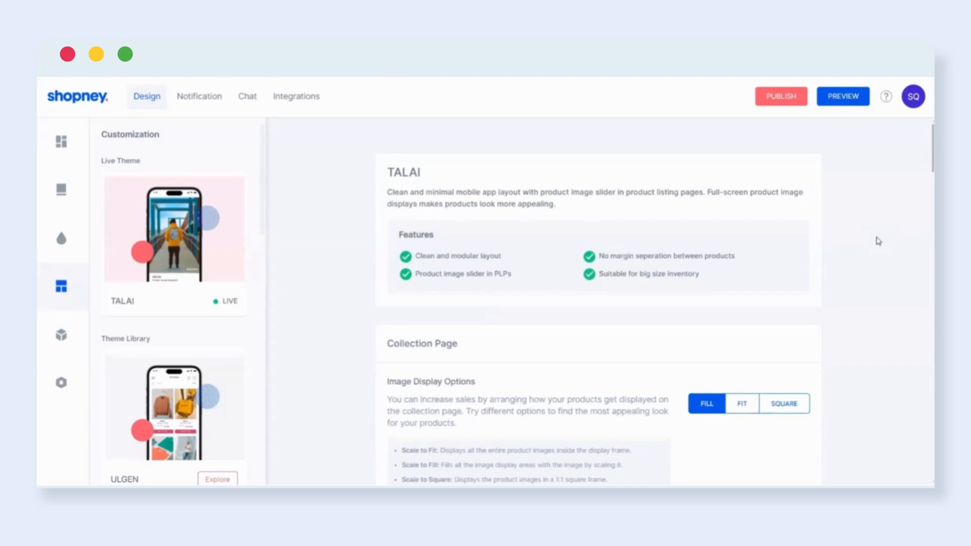
{"action": "scroll", "coordinate": [878, 241], "scroll_direction": "down", "scroll_amount": 3}
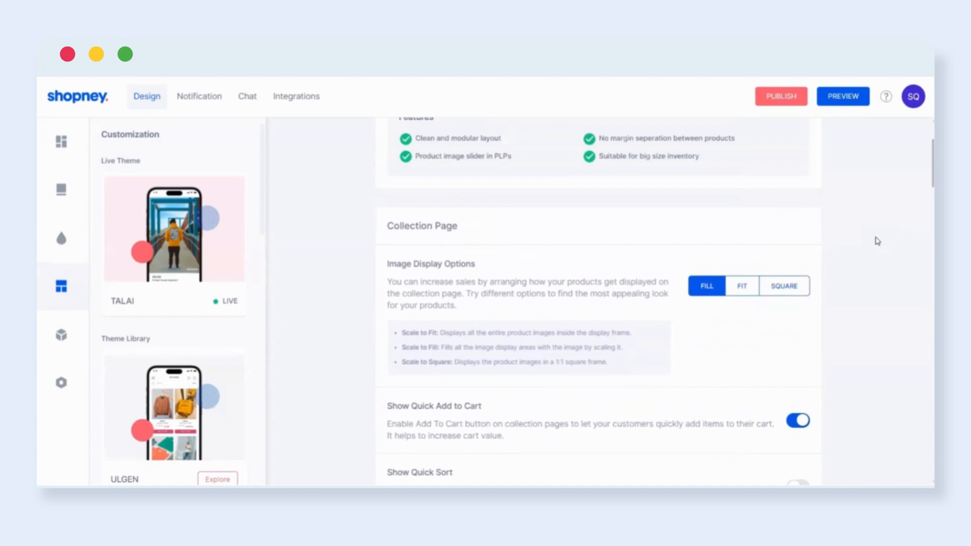
{"action": "scroll", "coordinate": [600, 255], "scroll_direction": "down", "scroll_amount": 15}
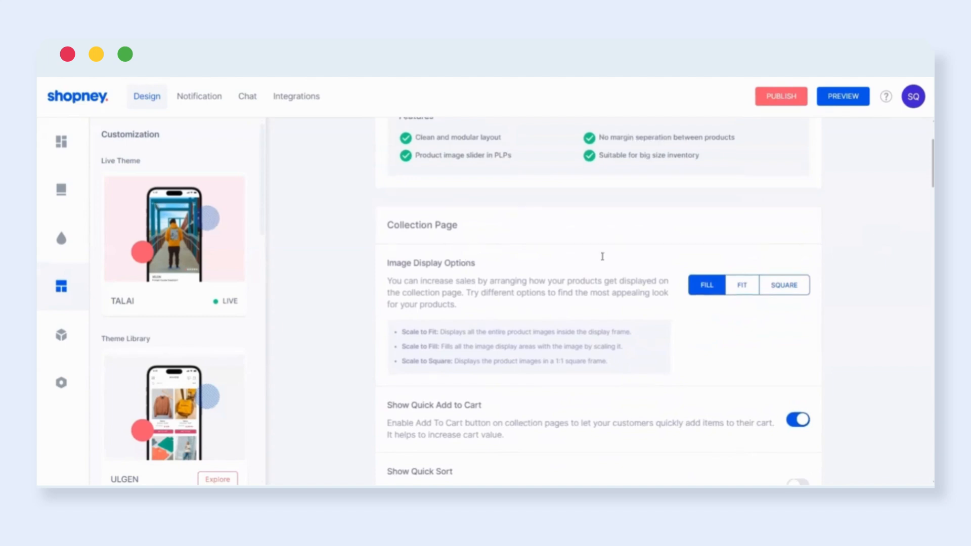
{"action": "scroll", "coordinate": [578, 304], "scroll_direction": "up", "scroll_amount": 3}
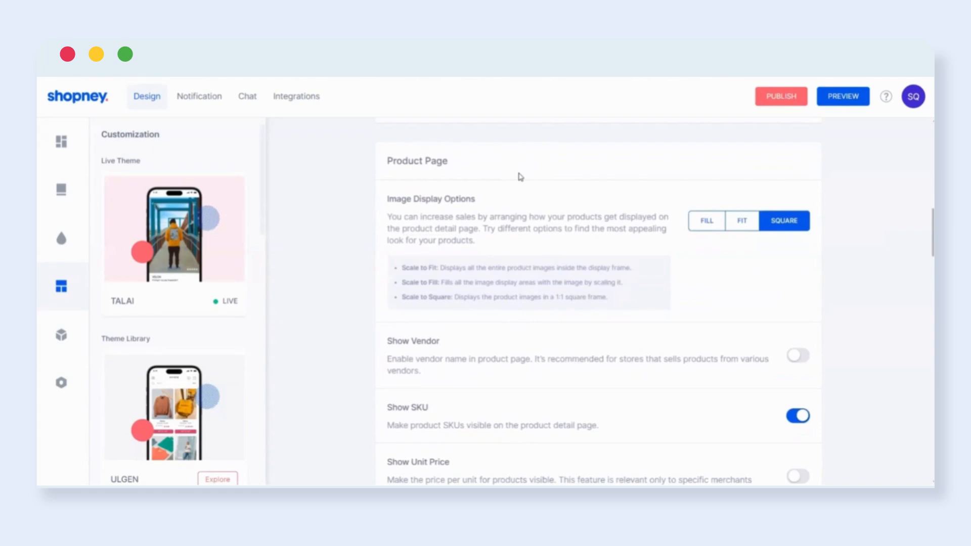
{"action": "scroll", "coordinate": [519, 176], "scroll_direction": "down", "scroll_amount": 20}
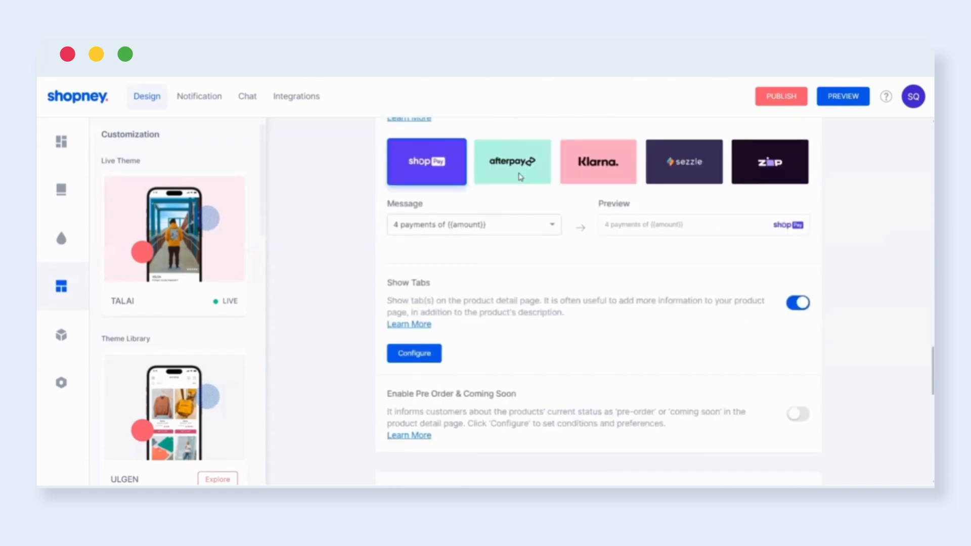
{"action": "scroll", "coordinate": [520, 176], "scroll_direction": "down", "scroll_amount": 8}
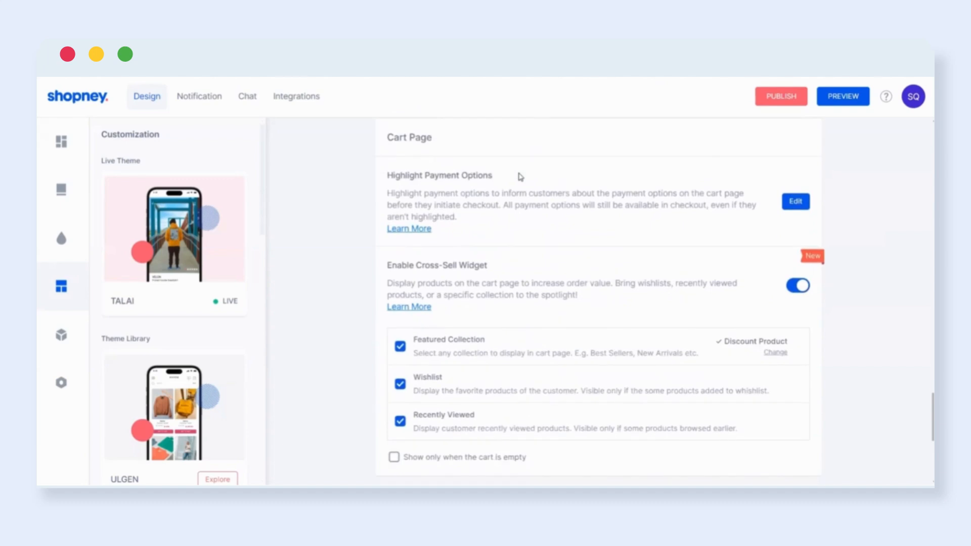
{"action": "scroll", "coordinate": [520, 176], "scroll_direction": "down", "scroll_amount": 6}
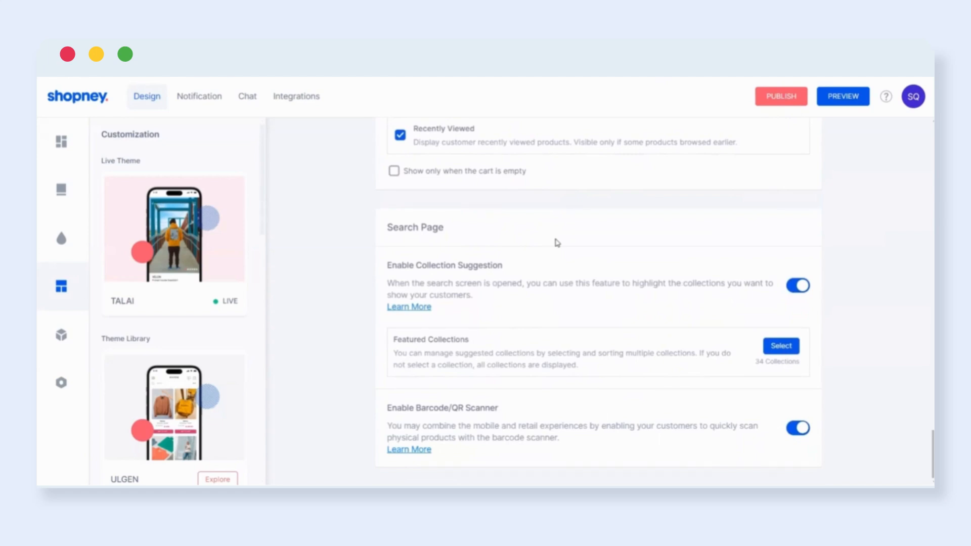
{"action": "scroll", "coordinate": [557, 243], "scroll_direction": "up", "scroll_amount": 15}
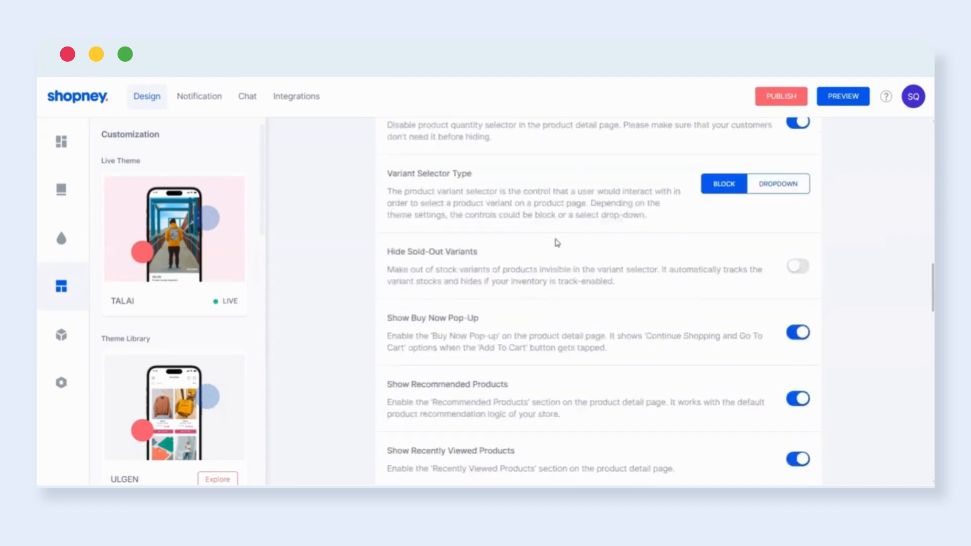
{"action": "scroll", "coordinate": [557, 242], "scroll_direction": "up", "scroll_amount": 15}
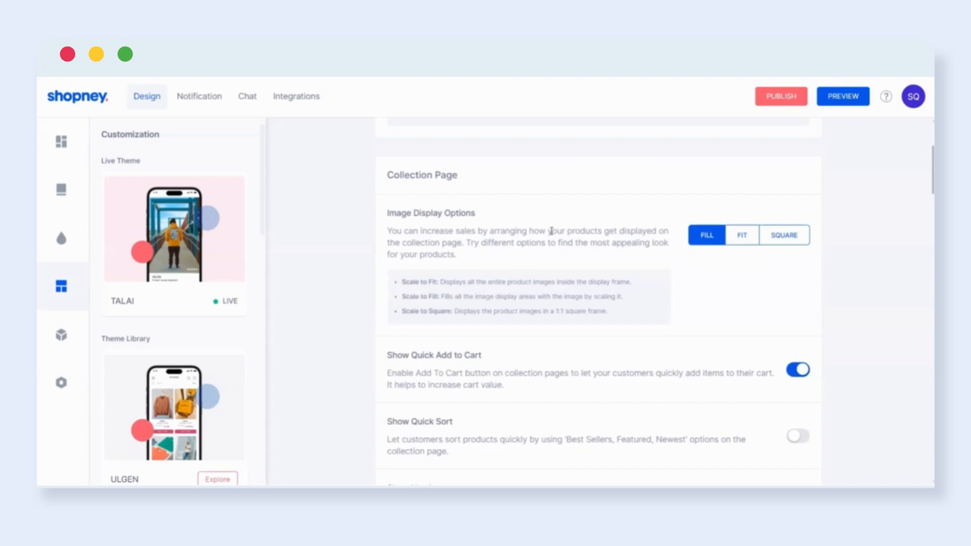
- Examine the Collection Page settings, including image display, quick add to cart, quick sort, vendor and sold-out products
{"action": "scroll", "coordinate": [554, 229], "scroll_direction": "down", "scroll_amount": 3}
{"action": "scroll", "coordinate": [558, 233], "scroll_direction": "down", "scroll_amount": 3}
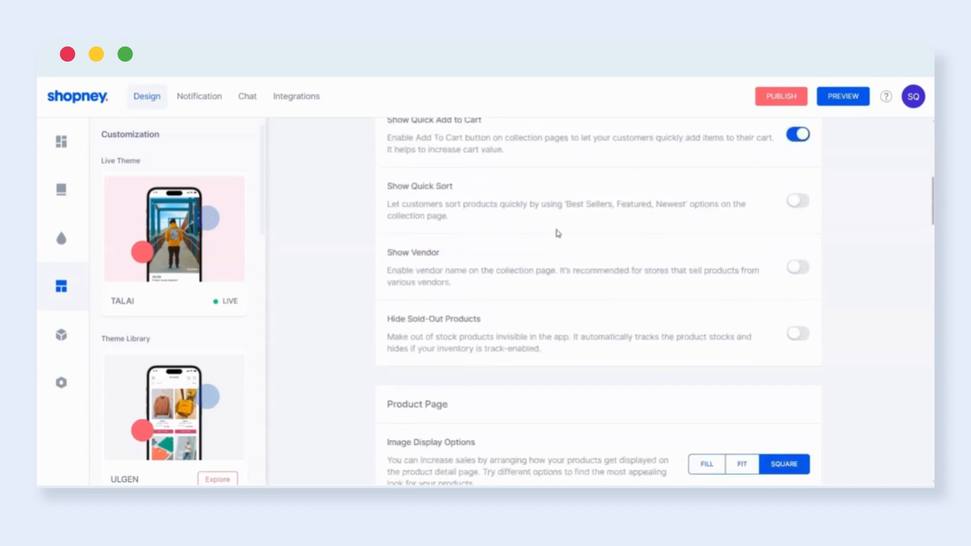
{"action": "scroll", "coordinate": [558, 233], "scroll_direction": "up", "scroll_amount": 1}
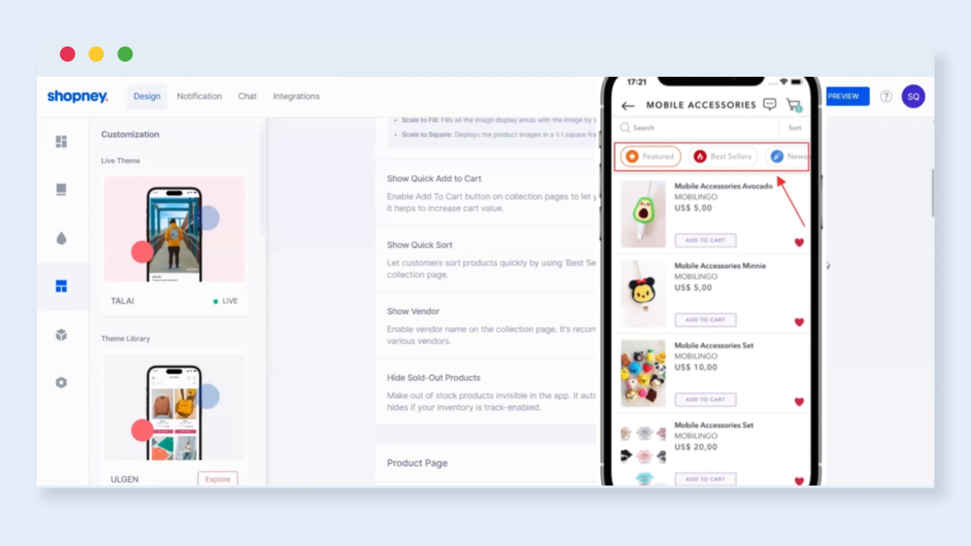
{"action": "scroll", "coordinate": [613, 292], "scroll_direction": "down", "scroll_amount": 2}
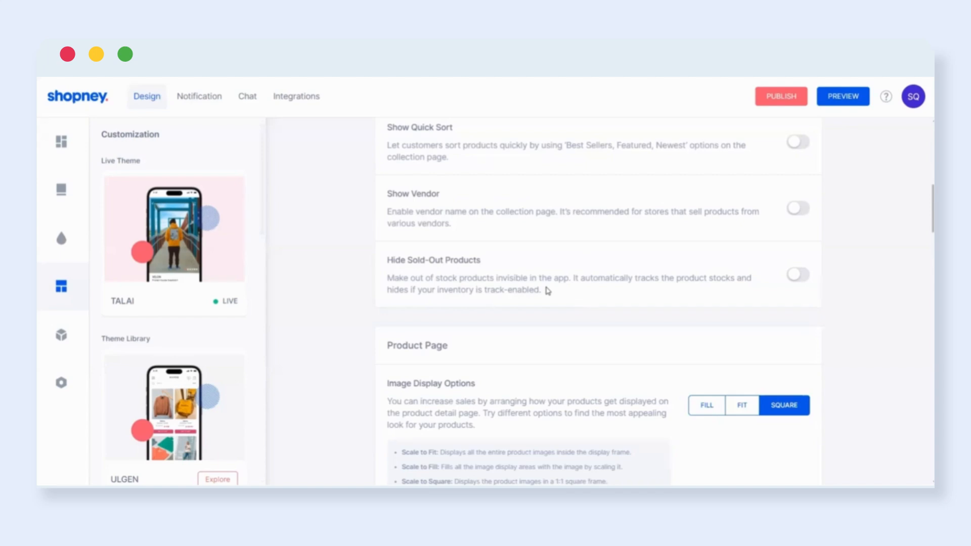
{"action": "scroll", "coordinate": [547, 291], "scroll_direction": "up", "scroll_amount": 9}
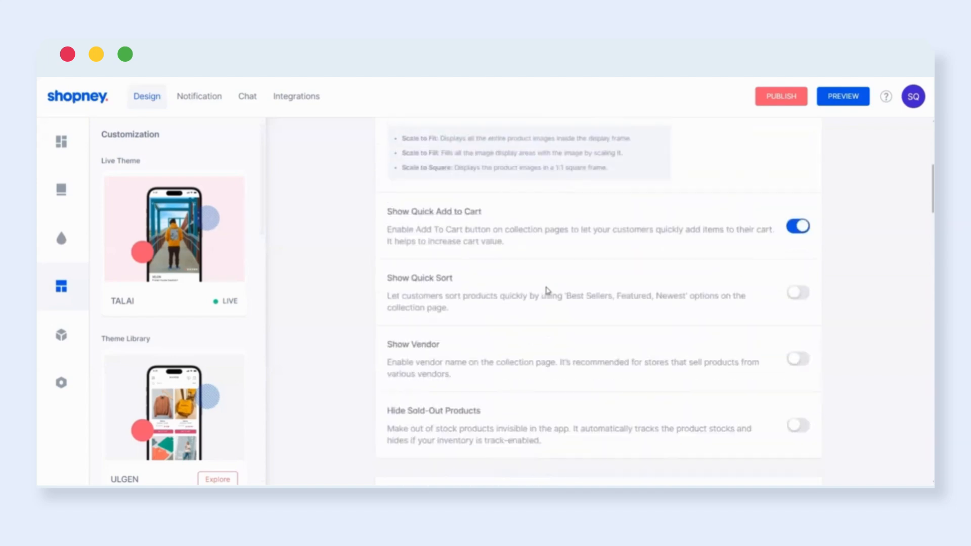
{"action": "scroll", "coordinate": [548, 291], "scroll_direction": "down", "scroll_amount": 6}
{"action": "scroll", "coordinate": [547, 291], "scroll_direction": "down", "scroll_amount": 4}
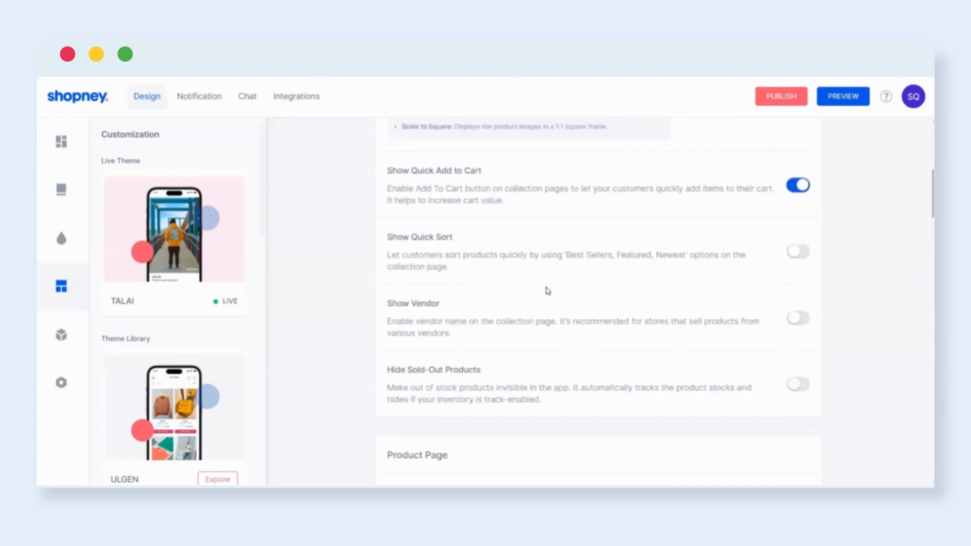
- Examine the Product Page settings from image display and variant selector through augmented reality and the inventory quantity threshold
{"action": "scroll", "coordinate": [547, 291], "scroll_direction": "down", "scroll_amount": 4}
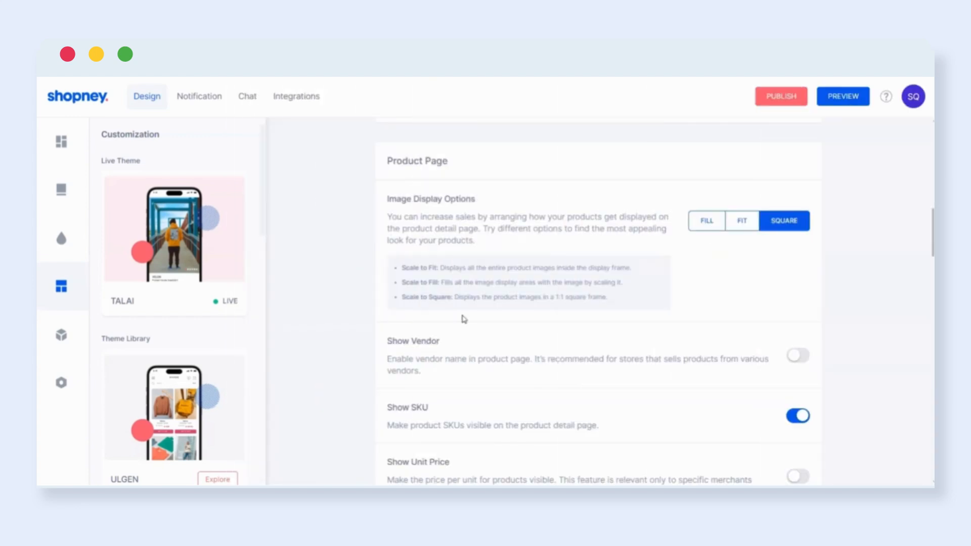
{"action": "scroll", "coordinate": [523, 260], "scroll_direction": "down", "scroll_amount": 2}
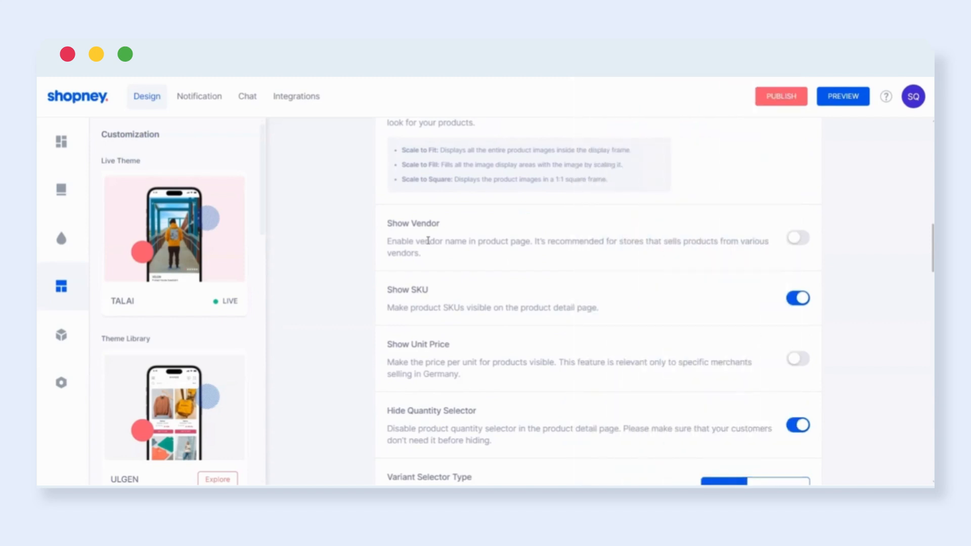
{"action": "scroll", "coordinate": [425, 272], "scroll_direction": "down", "scroll_amount": 1}
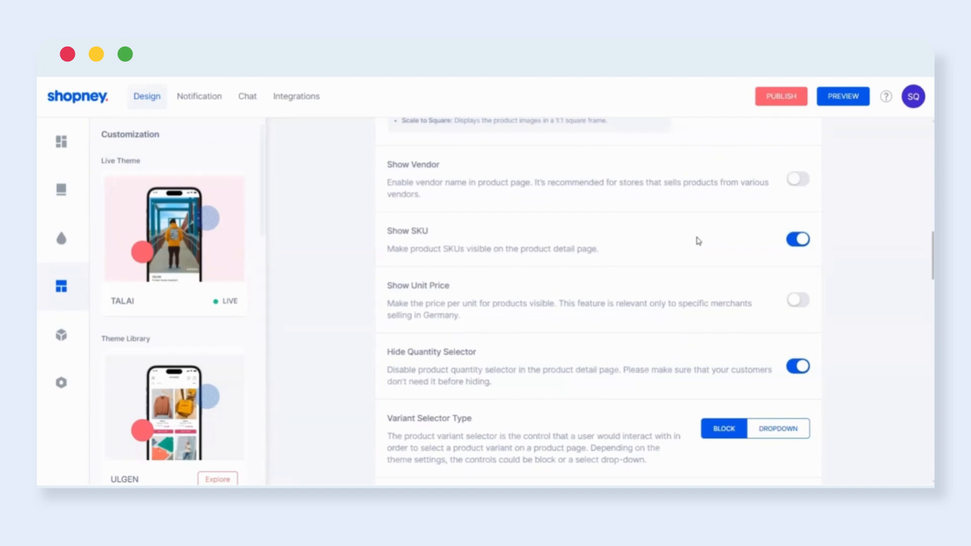
{"action": "scroll", "coordinate": [698, 241], "scroll_direction": "down", "scroll_amount": 2}
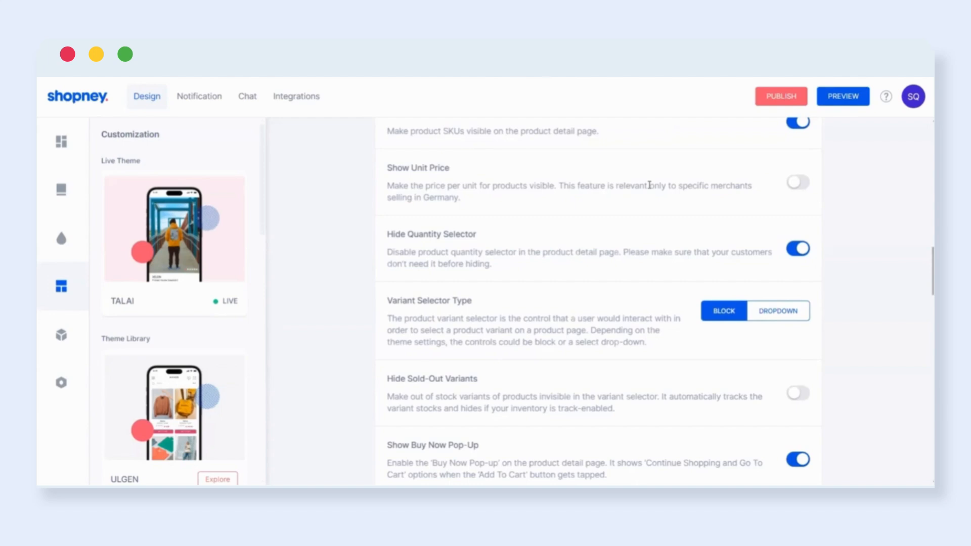
{"action": "scroll", "coordinate": [590, 224], "scroll_direction": "down", "scroll_amount": 1}
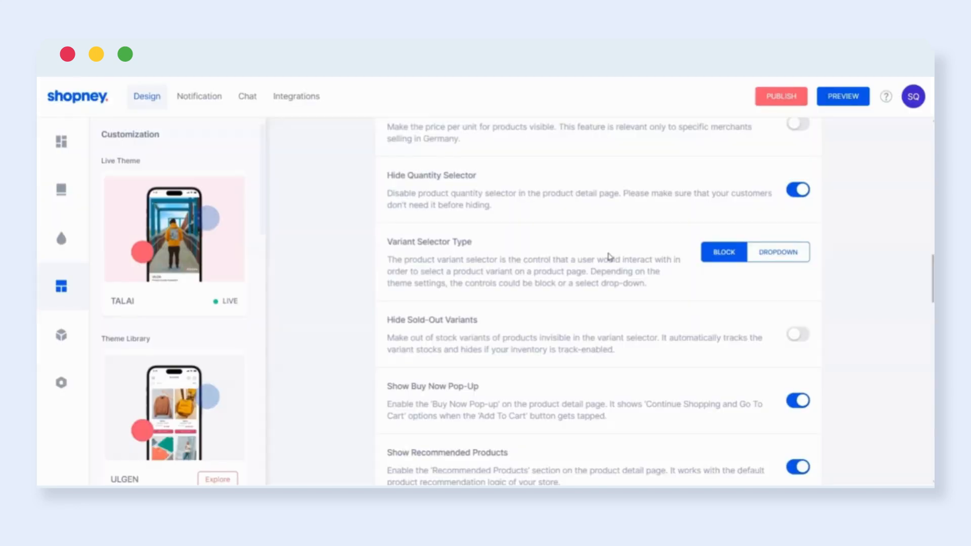
{"action": "scroll", "coordinate": [609, 257], "scroll_direction": "down", "scroll_amount": 2}
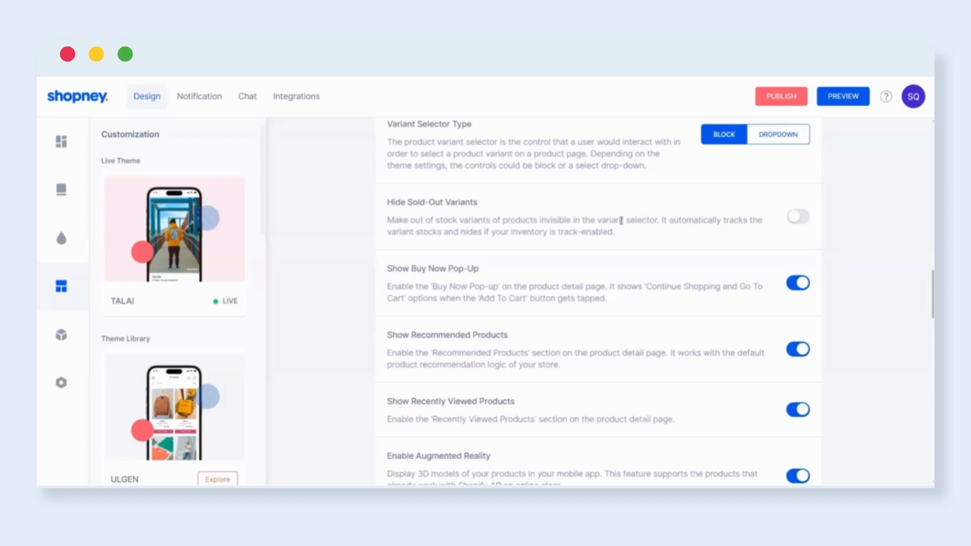
{"action": "scroll", "coordinate": [563, 253], "scroll_direction": "down", "scroll_amount": 3}
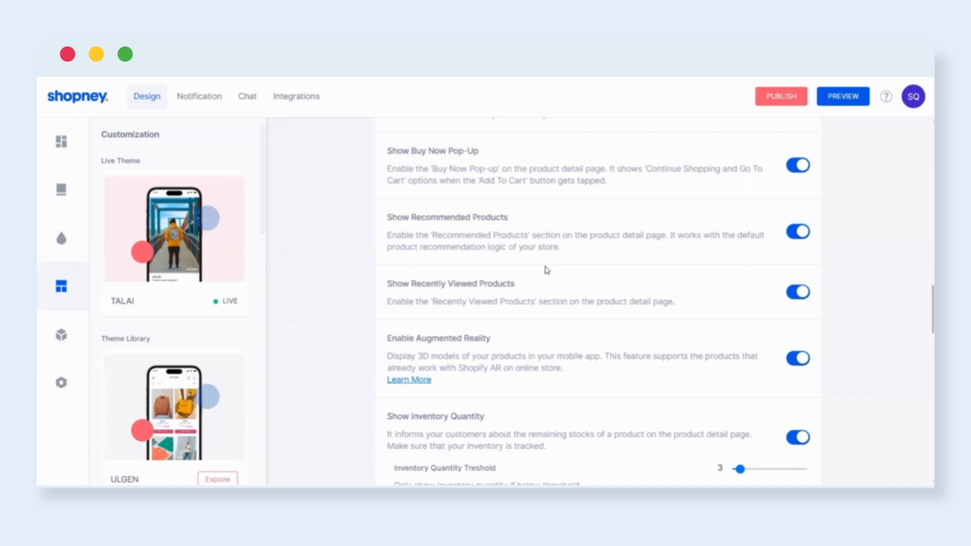
{"action": "scroll", "coordinate": [547, 270], "scroll_direction": "down", "scroll_amount": 3}
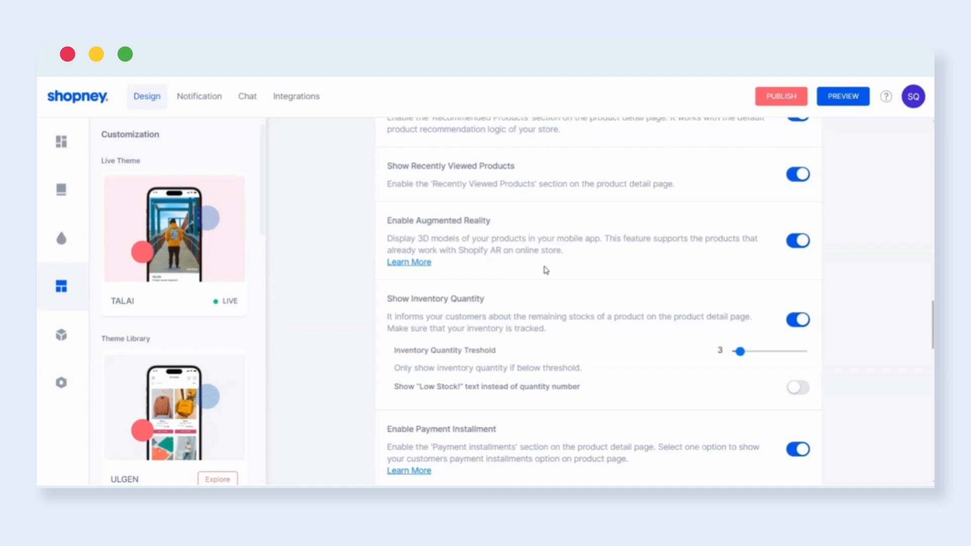
{"action": "scroll", "coordinate": [546, 269], "scroll_direction": "down", "scroll_amount": 3}
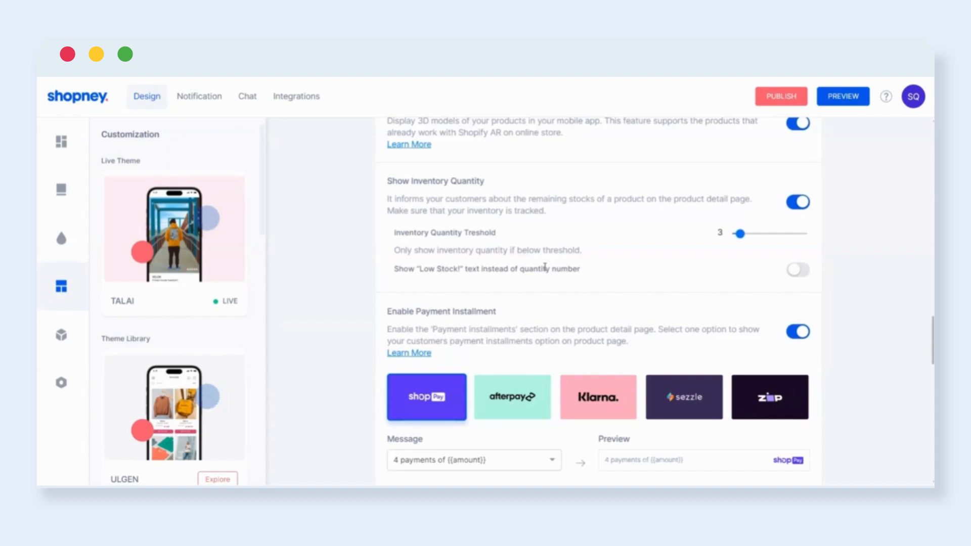
{"action": "mouse_move", "coordinate": [739, 234]}
{"action": "left_mouse_down"}
{"action": "mouse_move", "coordinate": [809, 248]}
{"action": "mouse_move", "coordinate": [741, 233]}
{"action": "left_mouse_up"}
- Try Afterpay, Klarna, Sezzle and Zip as the product page's payment installment provider and return to Shop Pay
{"action": "scroll", "coordinate": [692, 345], "scroll_direction": "down", "scroll_amount": 2}
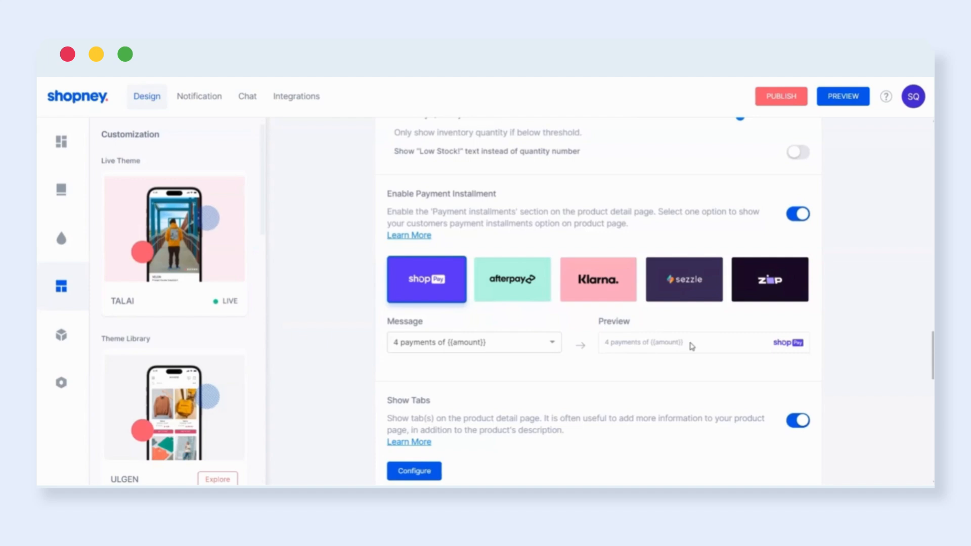
{"action": "left_click", "coordinate": [504, 295]}
{"action": "left_click", "coordinate": [580, 290]}
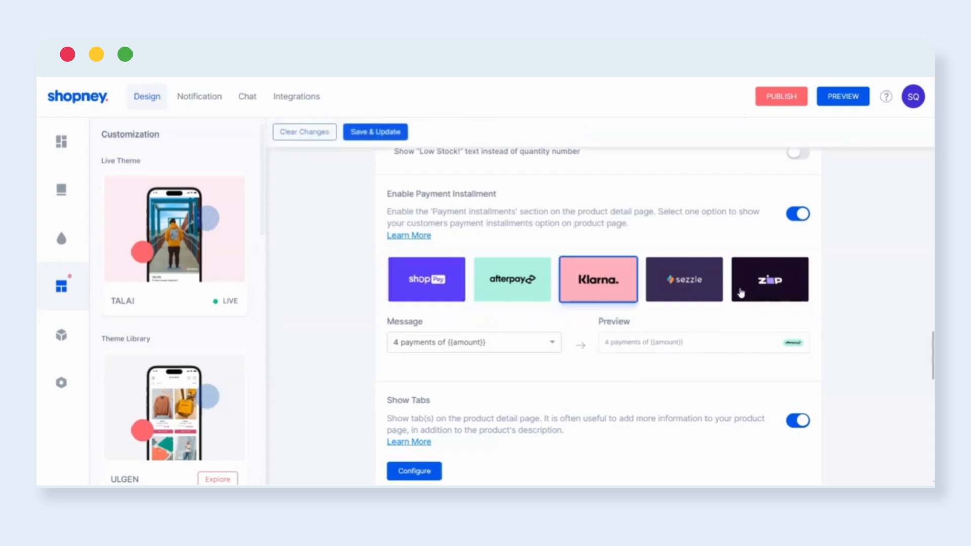
{"action": "left_click", "coordinate": [695, 279]}
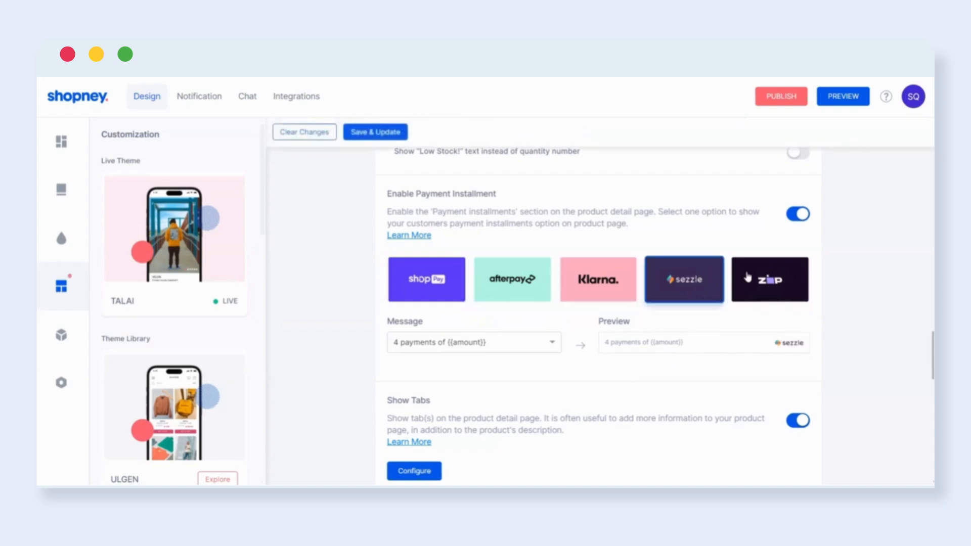
{"action": "left_click", "coordinate": [781, 296]}
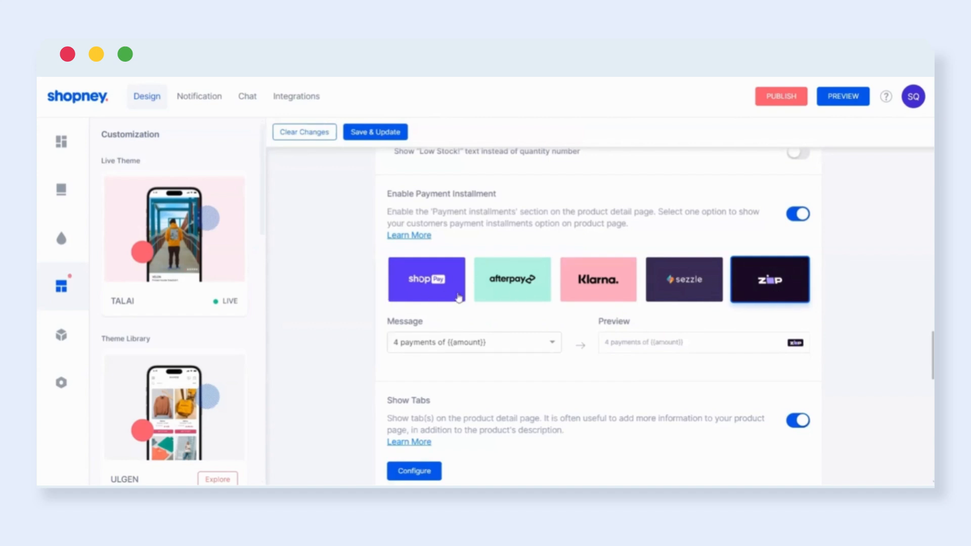
{"action": "left_click", "coordinate": [431, 283]}
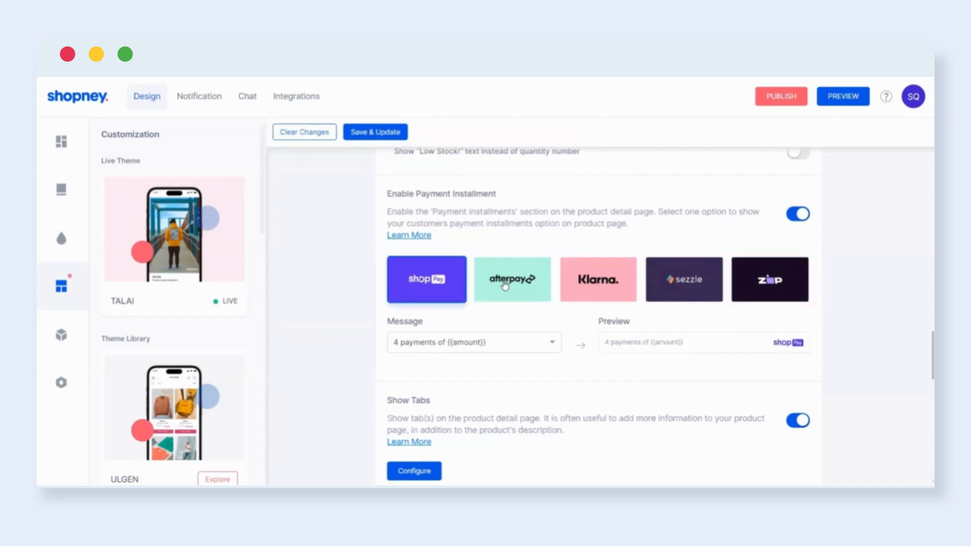
{"action": "left_click", "coordinate": [504, 287]}
{"action": "left_click", "coordinate": [599, 288]}
{"action": "left_click", "coordinate": [703, 286]}
{"action": "left_click", "coordinate": [778, 296]}
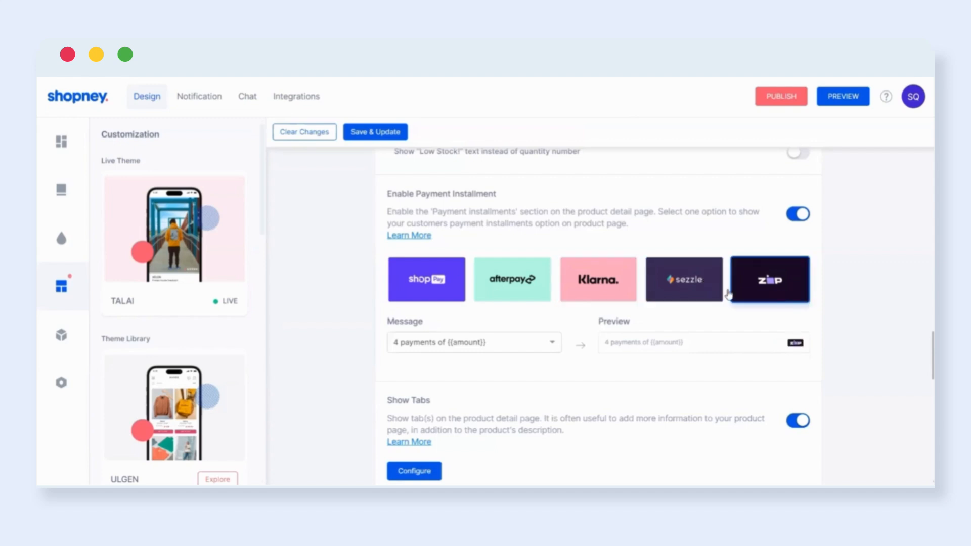
{"action": "left_click", "coordinate": [419, 295]}
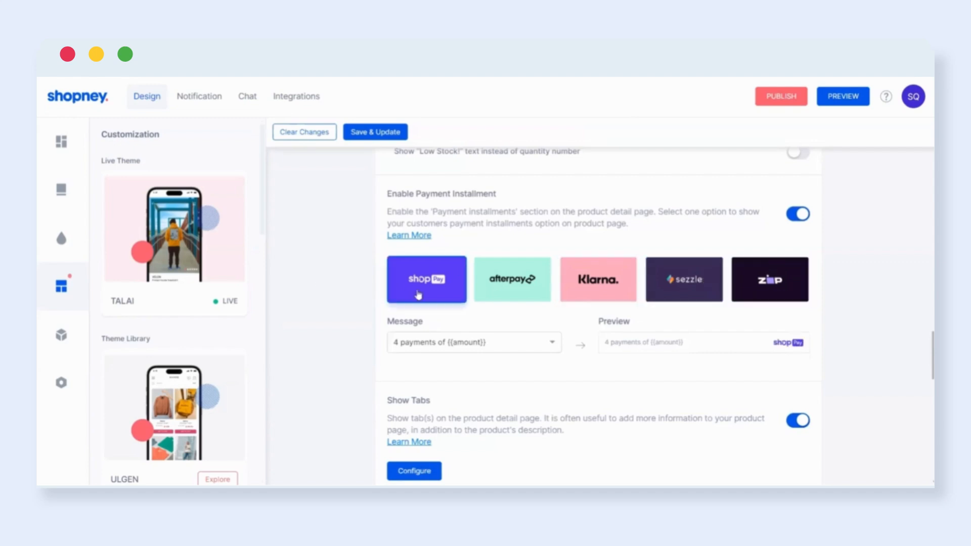
- Look through the installment message options available for Shop Pay and close the list without changing the message
{"action": "left_click", "coordinate": [553, 345]}
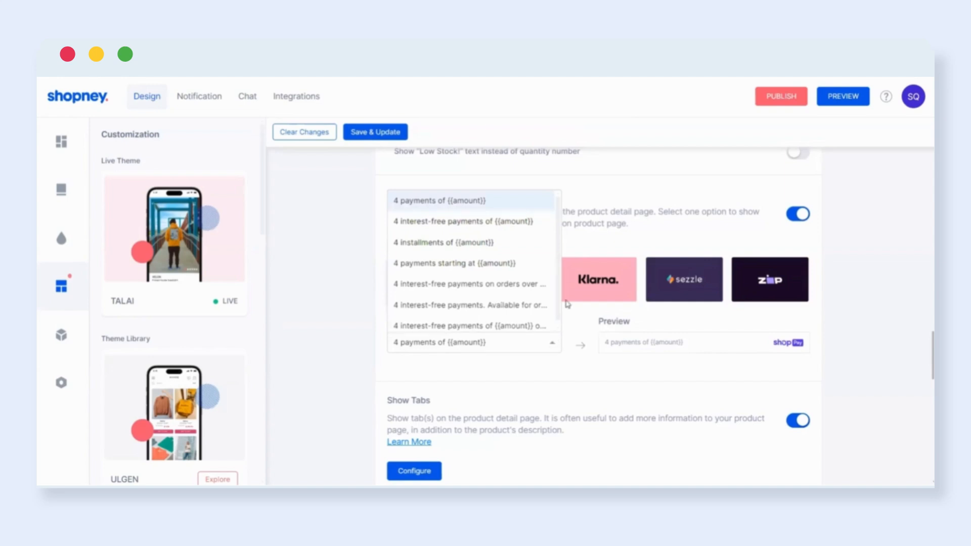
{"action": "scroll", "coordinate": [432, 308], "scroll_direction": "down", "scroll_amount": 1}
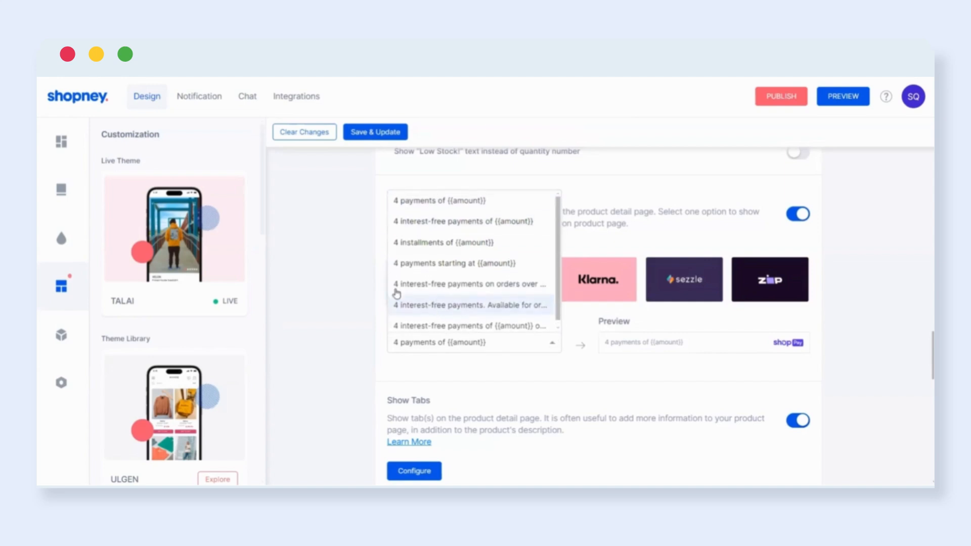
{"action": "left_click", "coordinate": [353, 299]}
{"action": "left_click", "coordinate": [527, 348]}
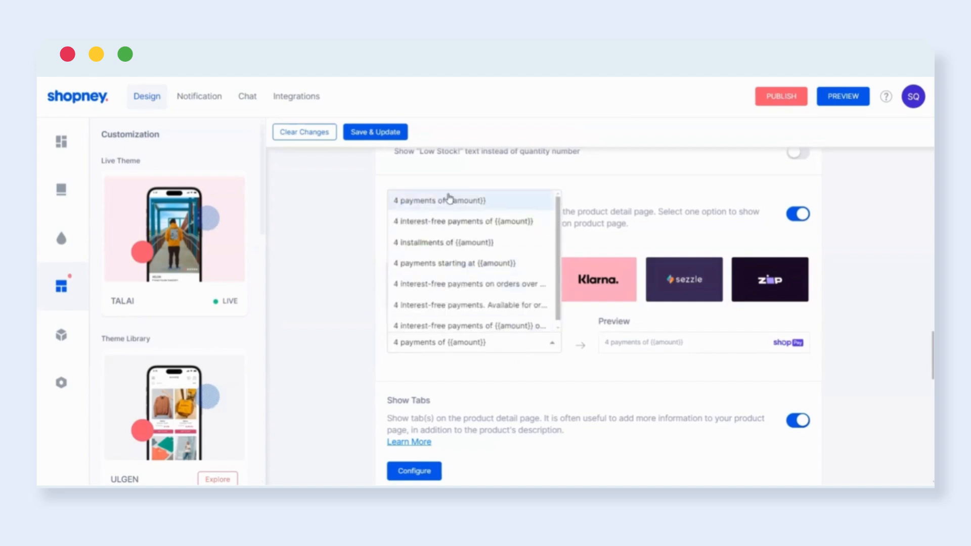
{"action": "left_click", "coordinate": [343, 390]}
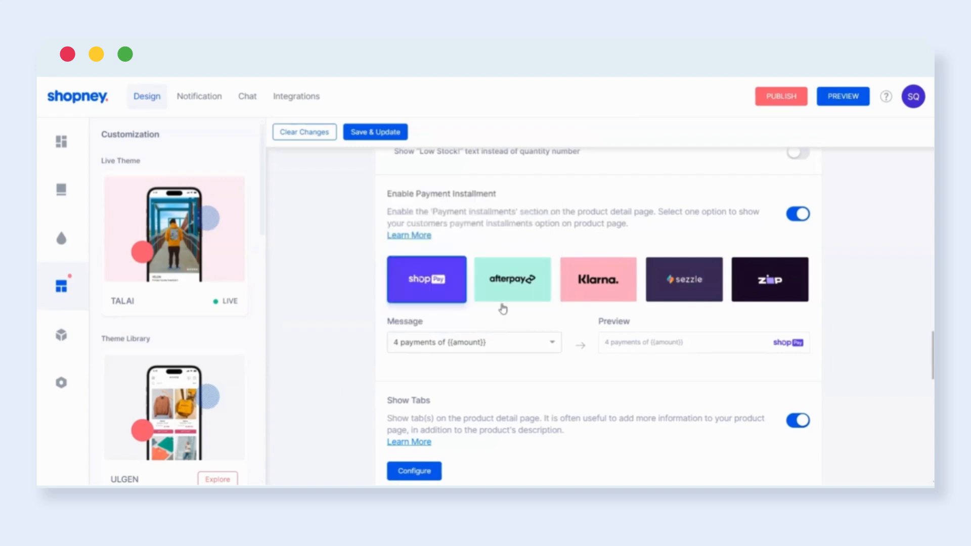
- Look through the installment message options for Afterpay, then select Klarna as provider and review its message options without changing the message
{"action": "left_click", "coordinate": [521, 296]}
{"action": "left_click", "coordinate": [553, 348]}
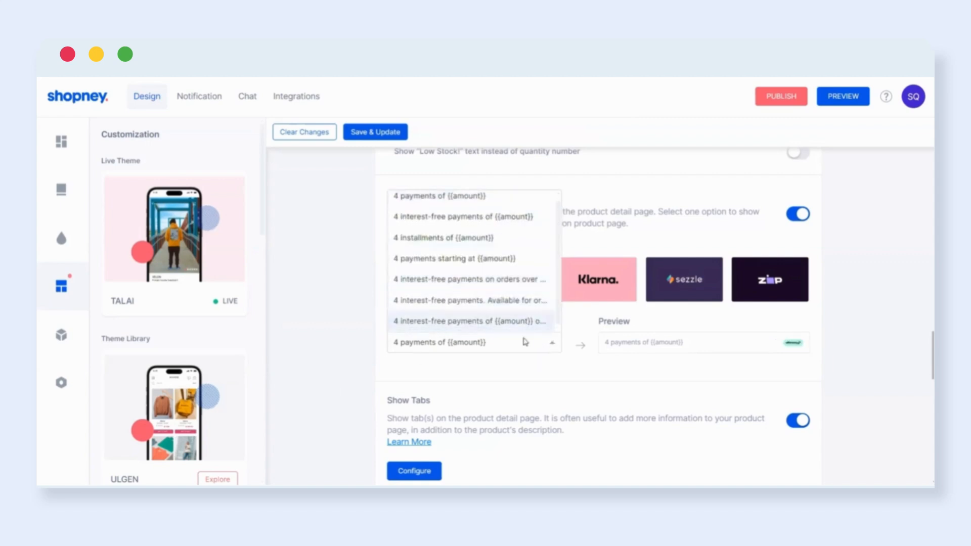
{"action": "left_click", "coordinate": [596, 279]}
{"action": "left_click", "coordinate": [550, 348]}
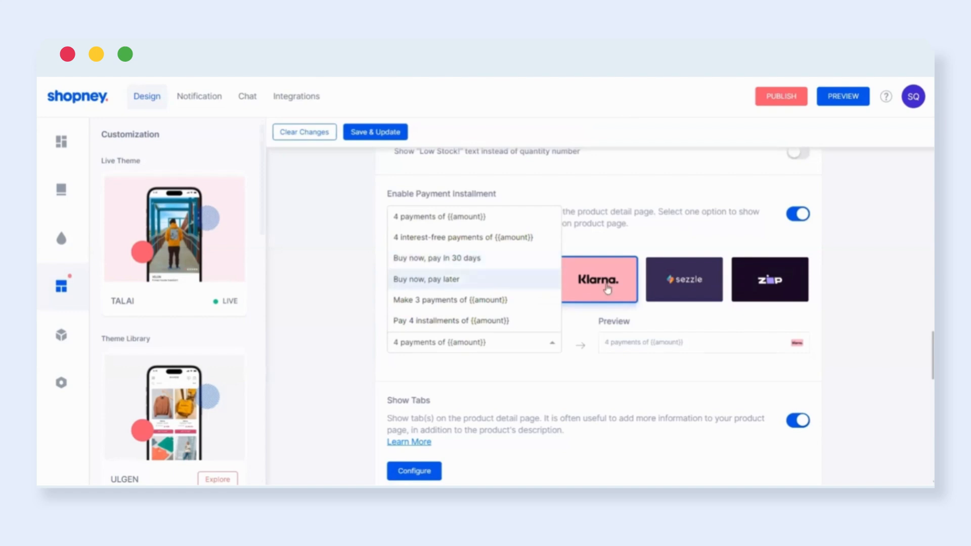
{"action": "left_click", "coordinate": [557, 382]}
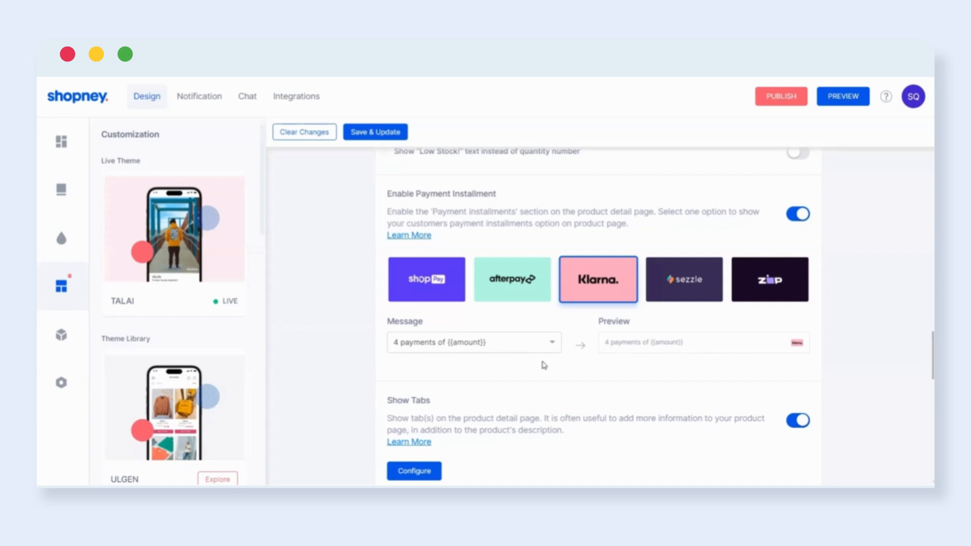
- Start adding a tab to the product detail page, review its content types, and cancel the tab configuration
{"action": "scroll", "coordinate": [543, 365], "scroll_direction": "down", "scroll_amount": 2}
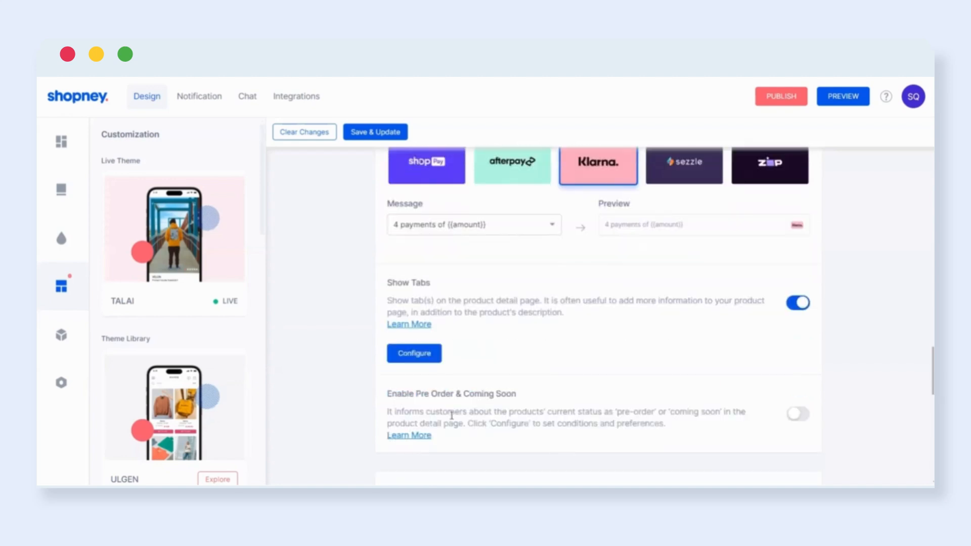
{"action": "scroll", "coordinate": [518, 340], "scroll_direction": "down", "scroll_amount": 1}
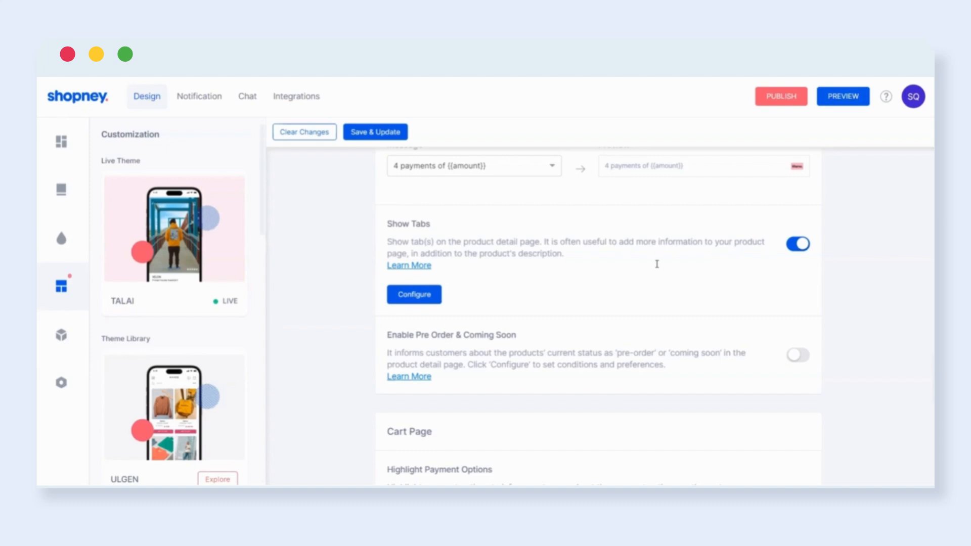
{"action": "left_click", "coordinate": [415, 295]}
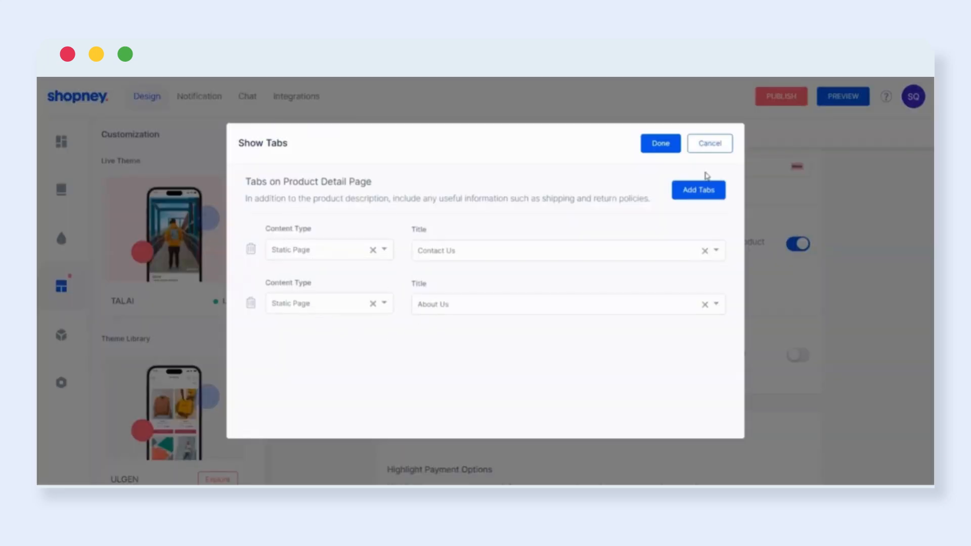
{"action": "left_click", "coordinate": [711, 191]}
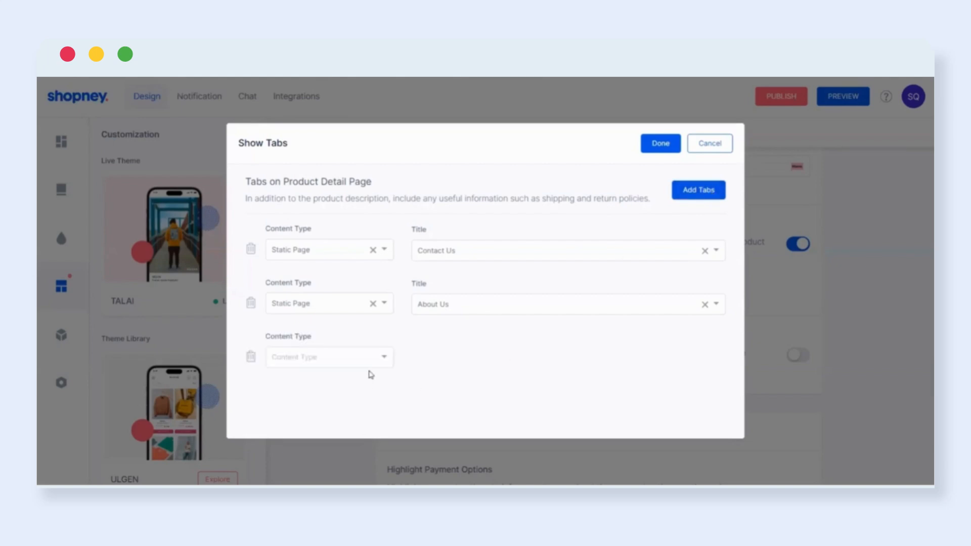
{"action": "left_click", "coordinate": [380, 360]}
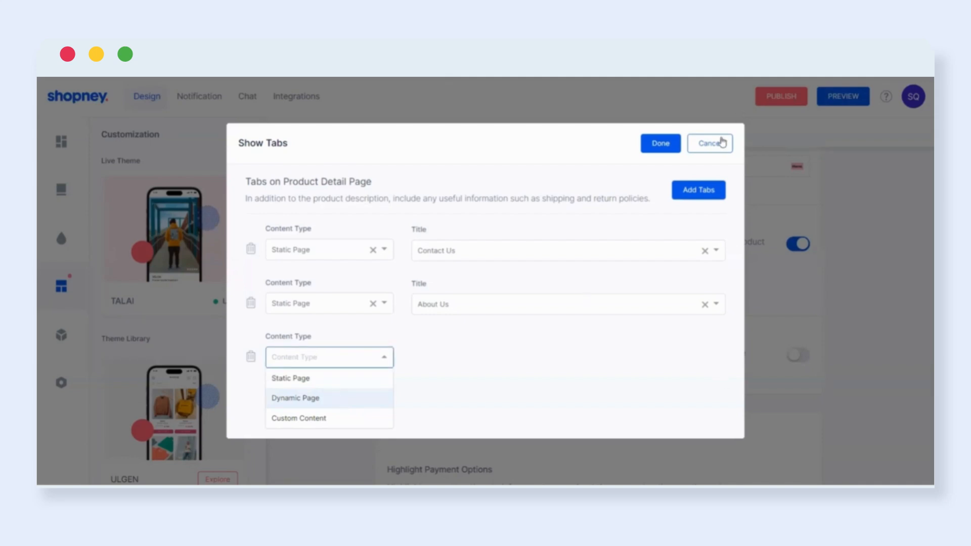
{"action": "left_click", "coordinate": [720, 143]}
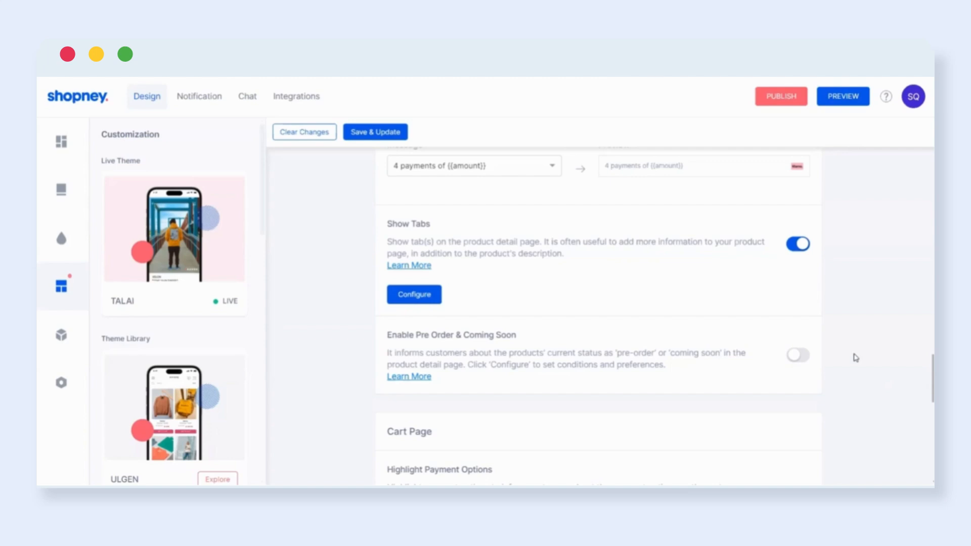
- Enable the Pre Order & Coming Soon feature for the product page
{"action": "scroll", "coordinate": [847, 316], "scroll_direction": "down", "scroll_amount": 3}
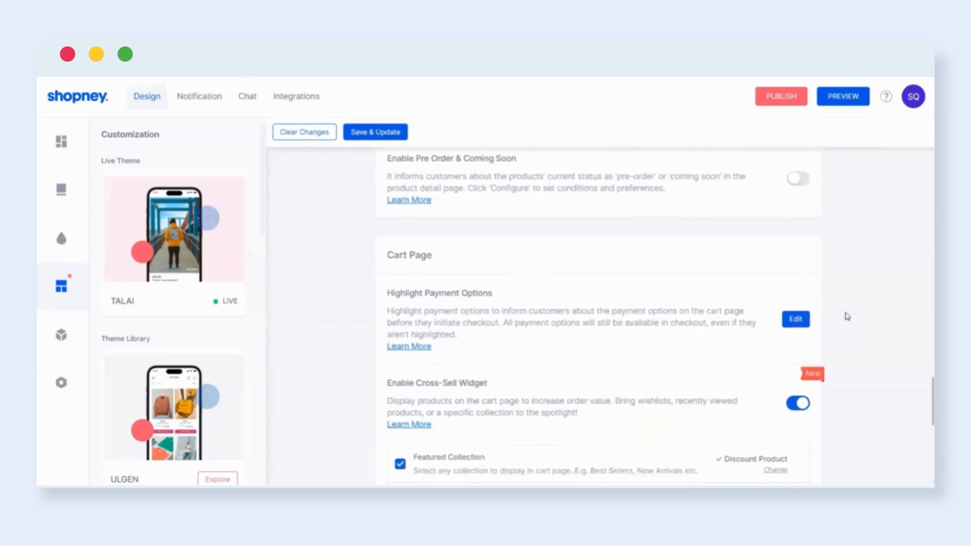
{"action": "scroll", "coordinate": [844, 317], "scroll_direction": "up", "scroll_amount": 1}
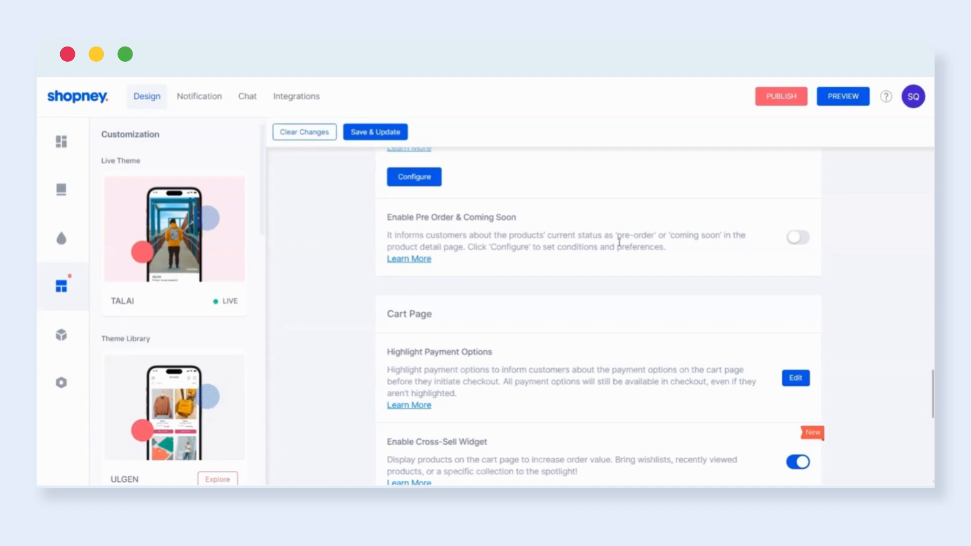
{"action": "left_click", "coordinate": [798, 241]}
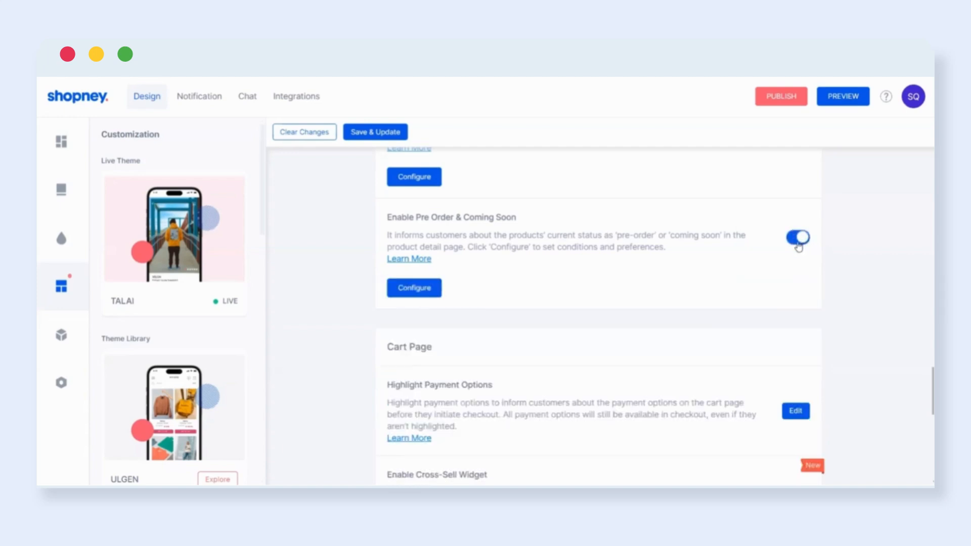
- Start a new Pre Order rule for products whose Product Tag is equal to "free shipping"
{"action": "left_click", "coordinate": [413, 291]}
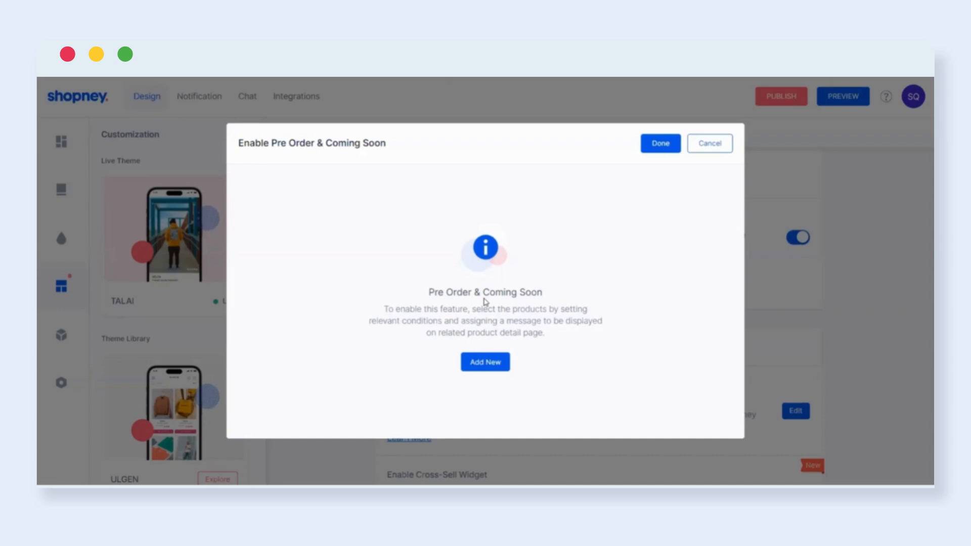
{"action": "left_click", "coordinate": [489, 367]}
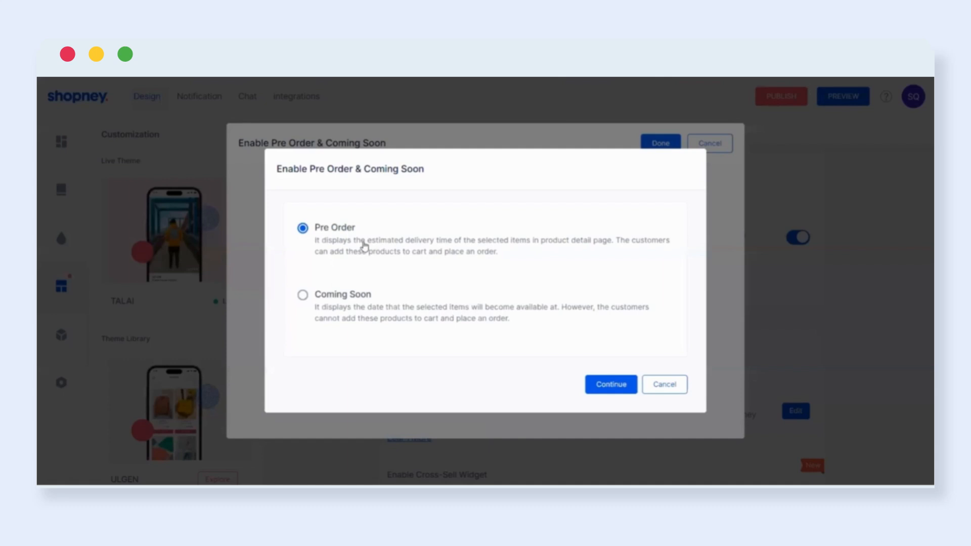
{"action": "left_click", "coordinate": [613, 385]}
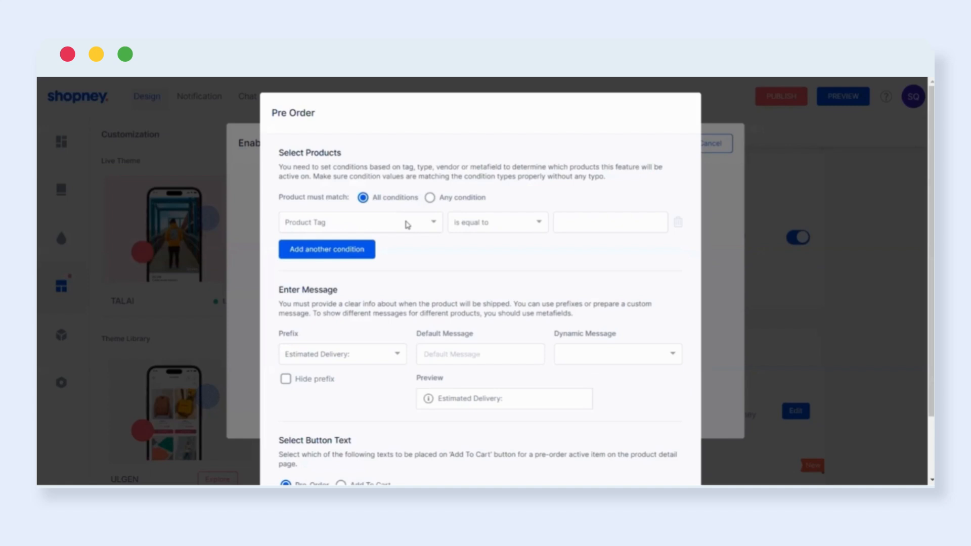
{"action": "left_click", "coordinate": [603, 222]}
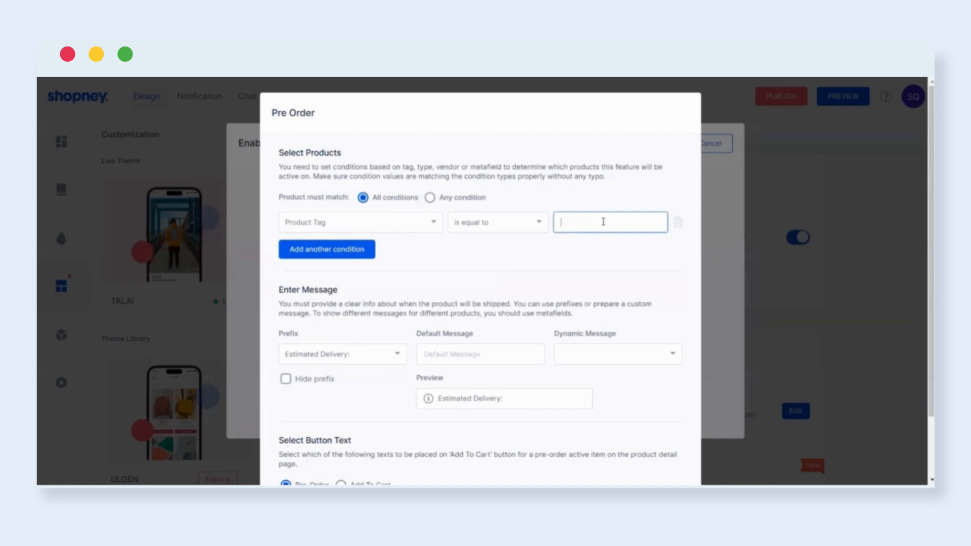
{"action": "type", "text": "free shipping"}
- Hide the prefix of the Pre Order message and set its default message to "Free Shipping if combined with Gadget X!"
{"action": "scroll", "coordinate": [629, 217], "scroll_direction": "down", "scroll_amount": 2}
{"action": "scroll", "coordinate": [627, 219], "scroll_direction": "down", "scroll_amount": 1}
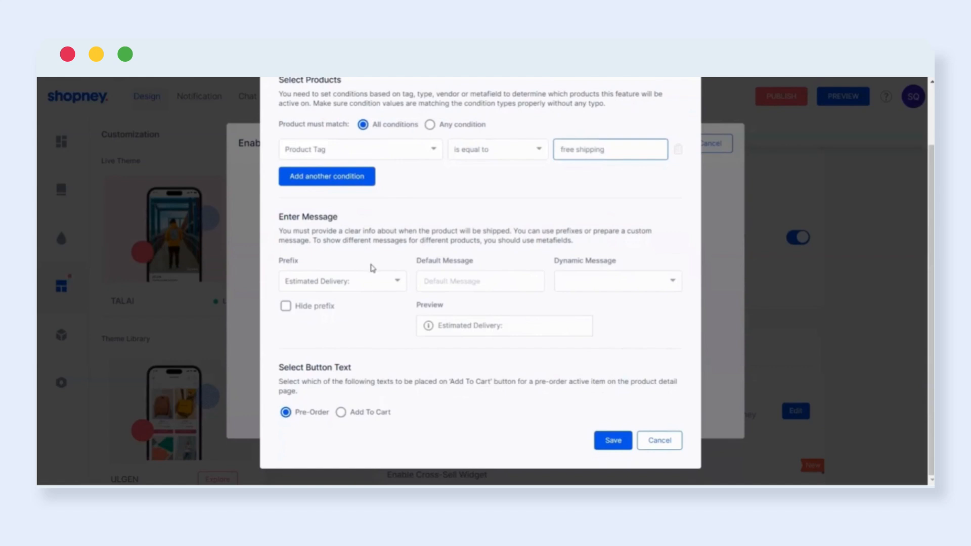
{"action": "left_click", "coordinate": [397, 284]}
{"action": "left_click", "coordinate": [397, 283]}
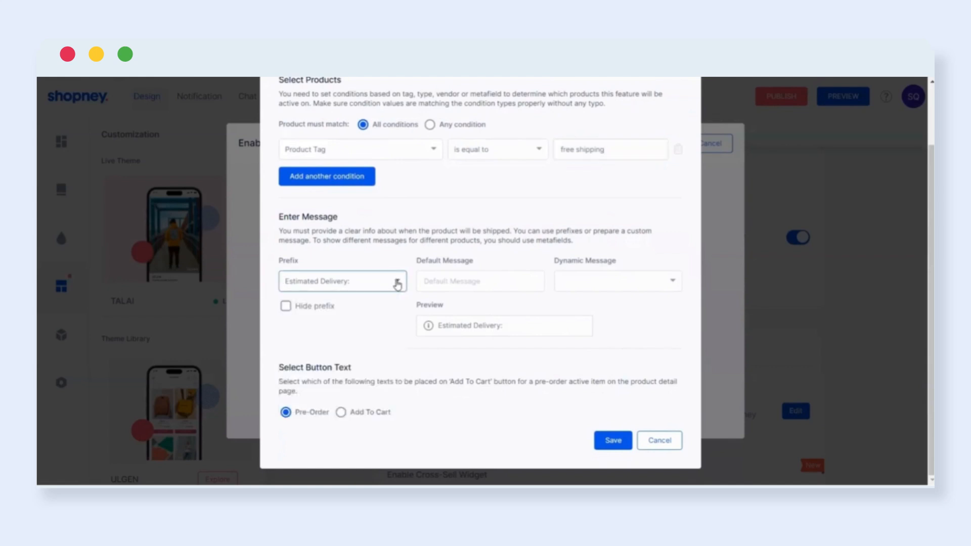
{"action": "left_click", "coordinate": [288, 308]}
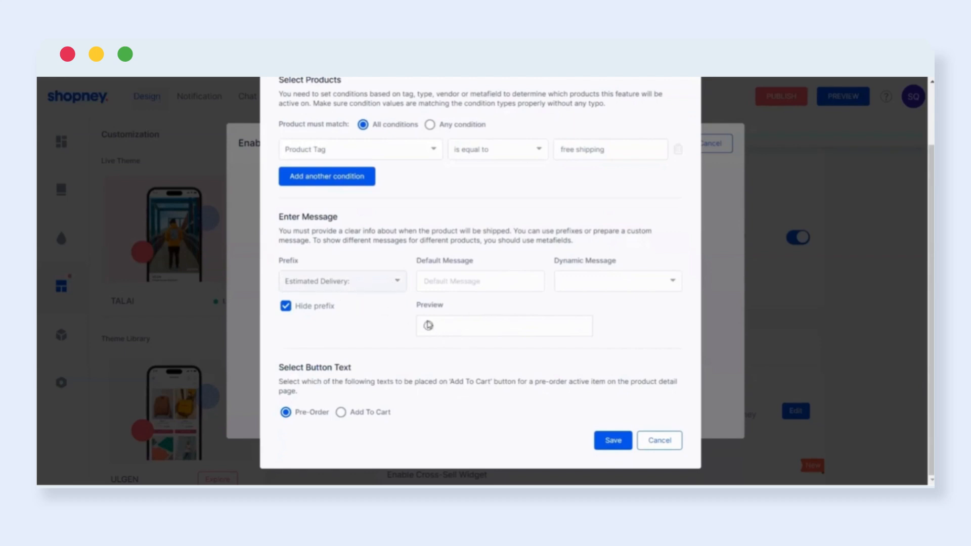
{"action": "left_click", "coordinate": [474, 281]}
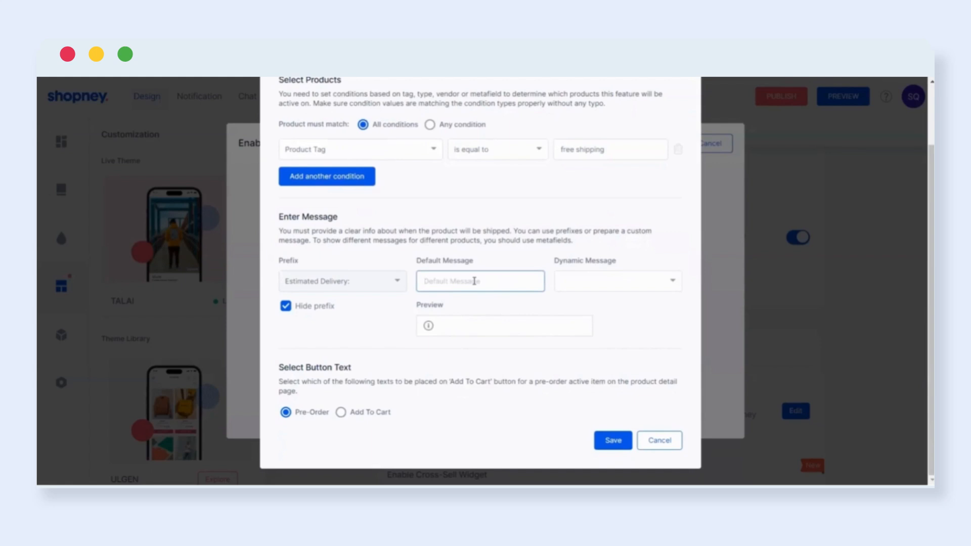
{"action": "type", "text": "Free Shipping if com"}
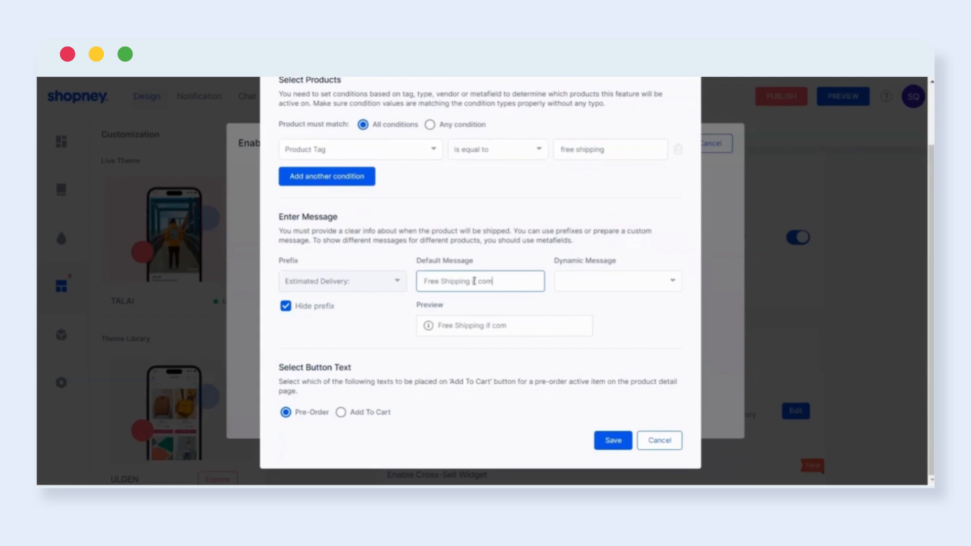
{"action": "type", "text": "bined with Ga"}
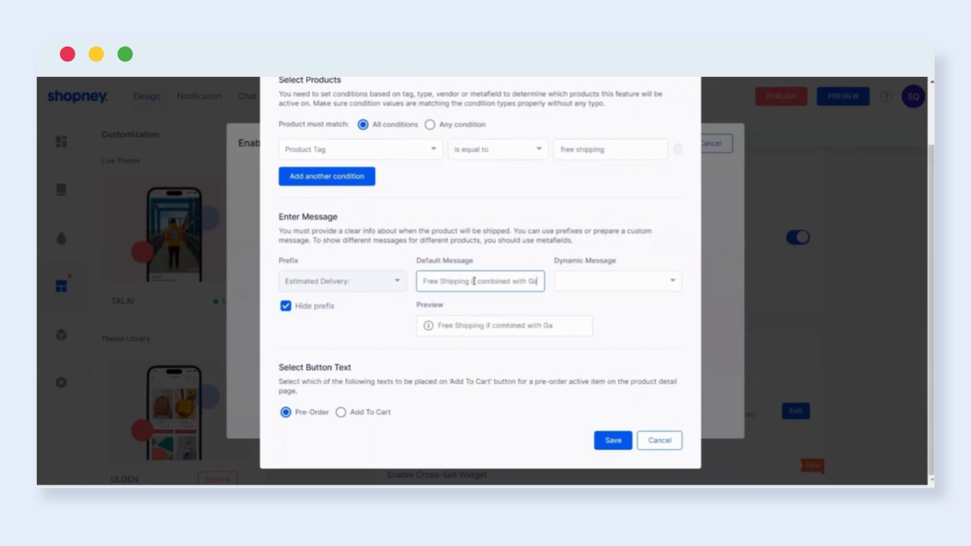
{"action": "type", "text": "dget X"}
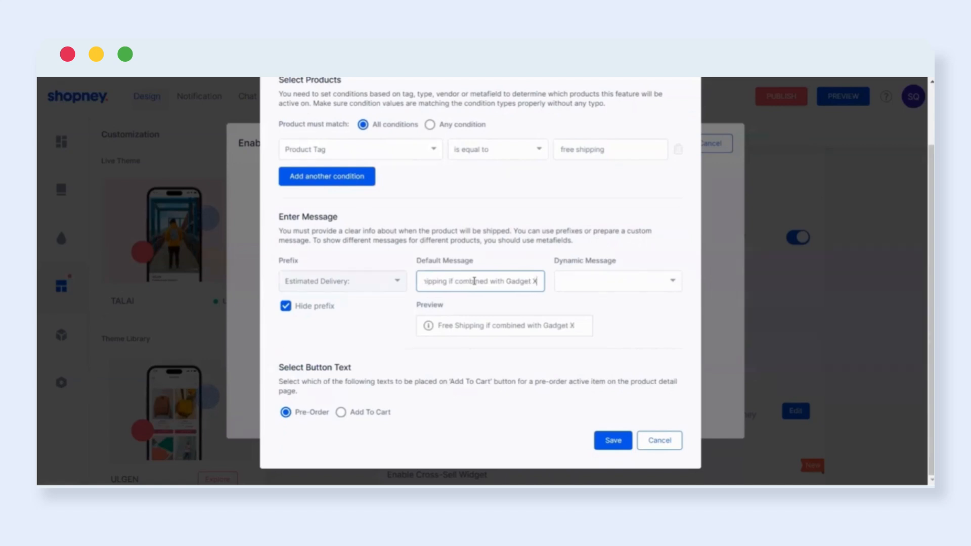
{"action": "type", "text": "!"}
{"action": "key", "text": "Tab"}
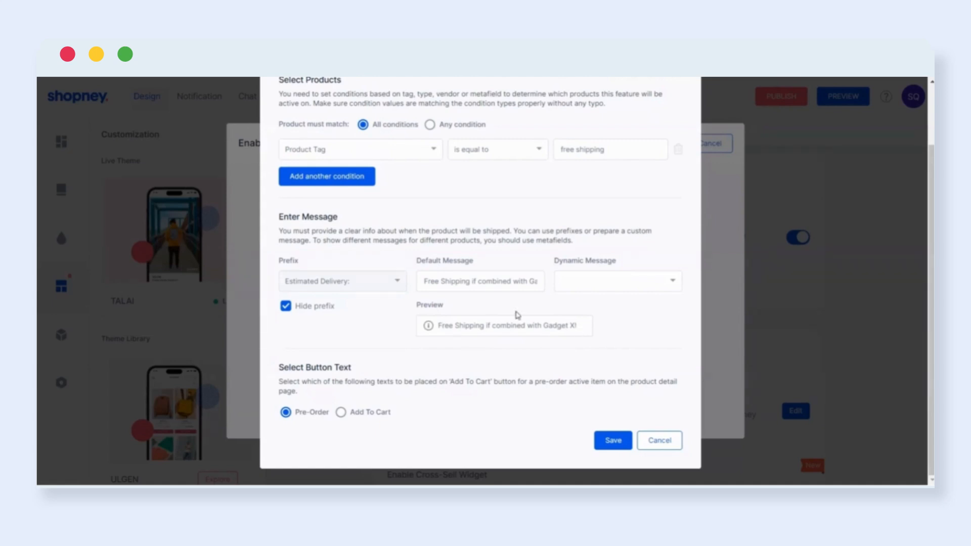
- Append a 🔥 emoji to the end of the Pre Order default message
{"action": "left_click", "coordinate": [536, 282]}
{"action": "key", "text": "Right"}
{"action": "key", "text": "Right"}
{"action": "key", "text": "Right"}
{"action": "key", "text": "Right"}
{"action": "key", "text": "Right"}
{"action": "key", "text": "Right"}
{"action": "key", "text": "Right"}
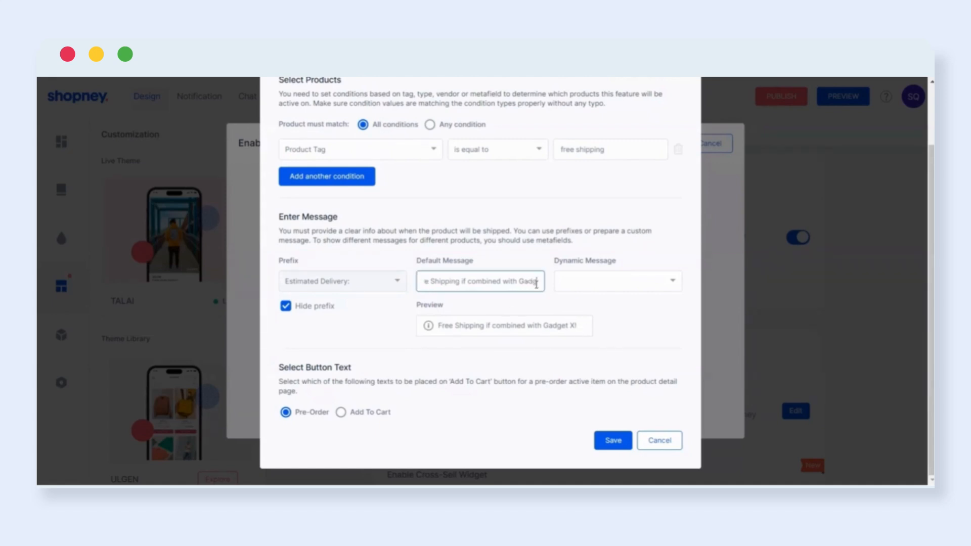
{"action": "type", "text": "🔥"}
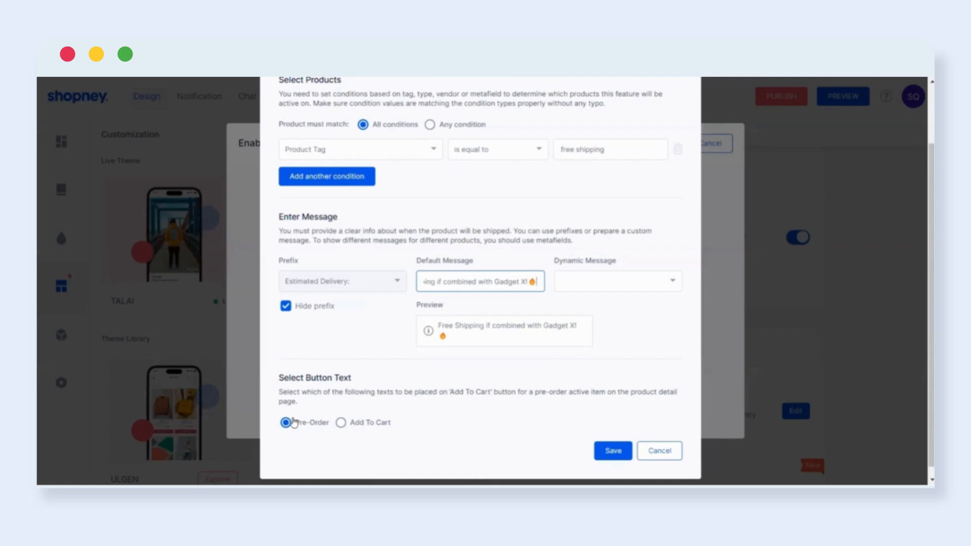
- Set the Pre Order button text to Add To Cart, review the rule, discard it, and close the Pre Order & Coming Soon configuration
{"action": "left_click", "coordinate": [340, 423]}
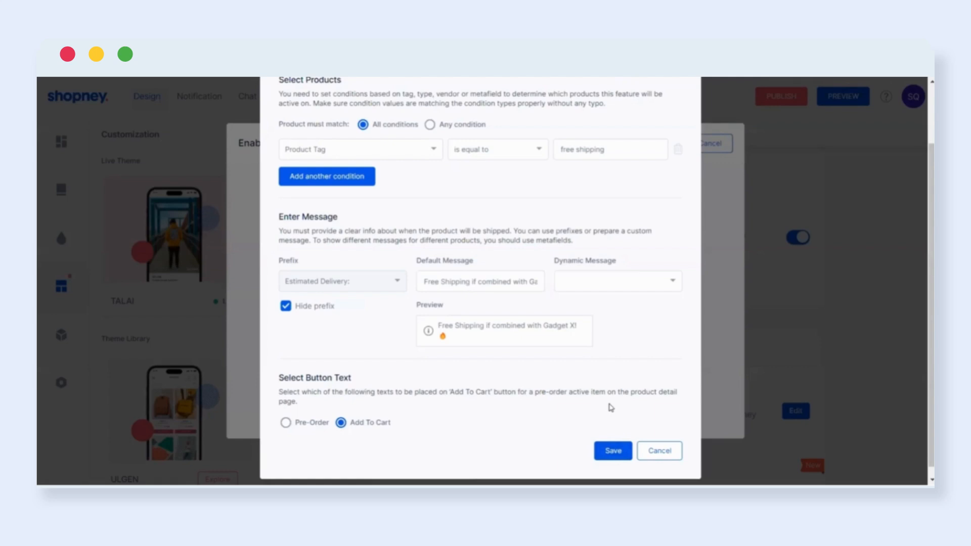
{"action": "scroll", "coordinate": [610, 407], "scroll_direction": "up", "scroll_amount": 2}
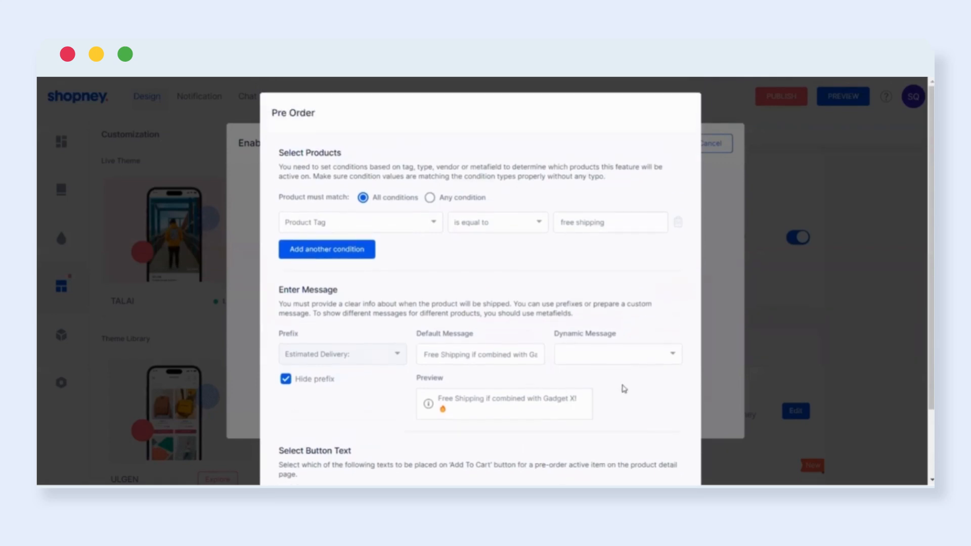
{"action": "scroll", "coordinate": [626, 378], "scroll_direction": "down", "scroll_amount": 2}
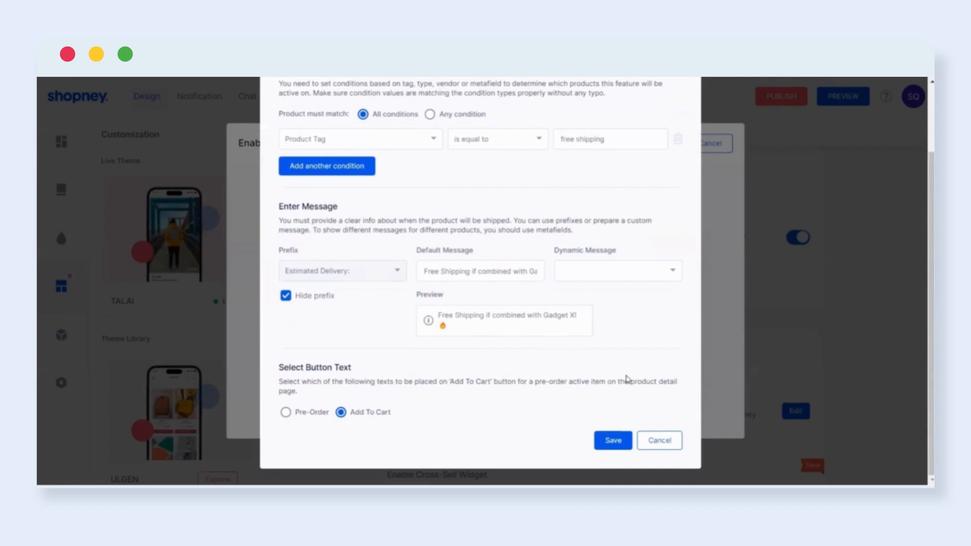
{"action": "scroll", "coordinate": [626, 378], "scroll_direction": "up", "scroll_amount": 2}
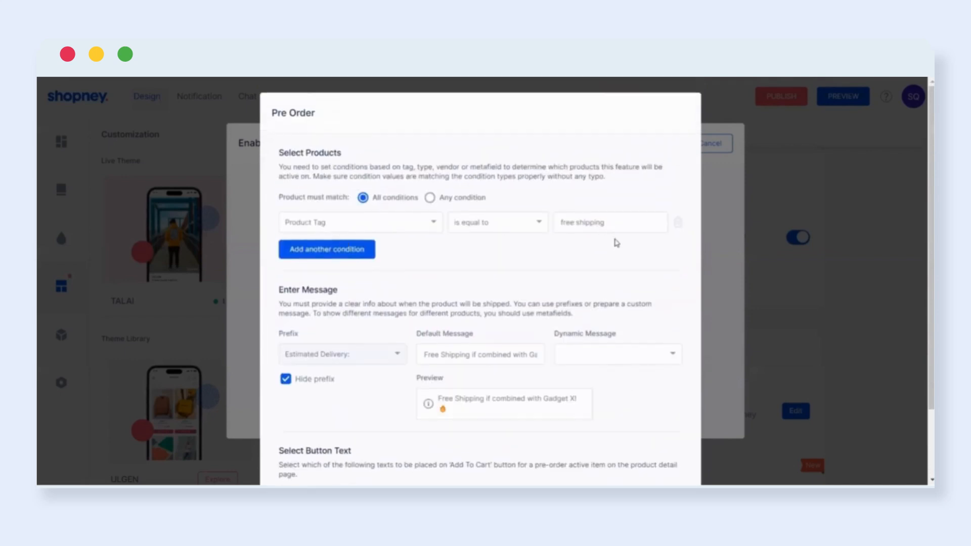
{"action": "scroll", "coordinate": [622, 240], "scroll_direction": "down", "scroll_amount": 2}
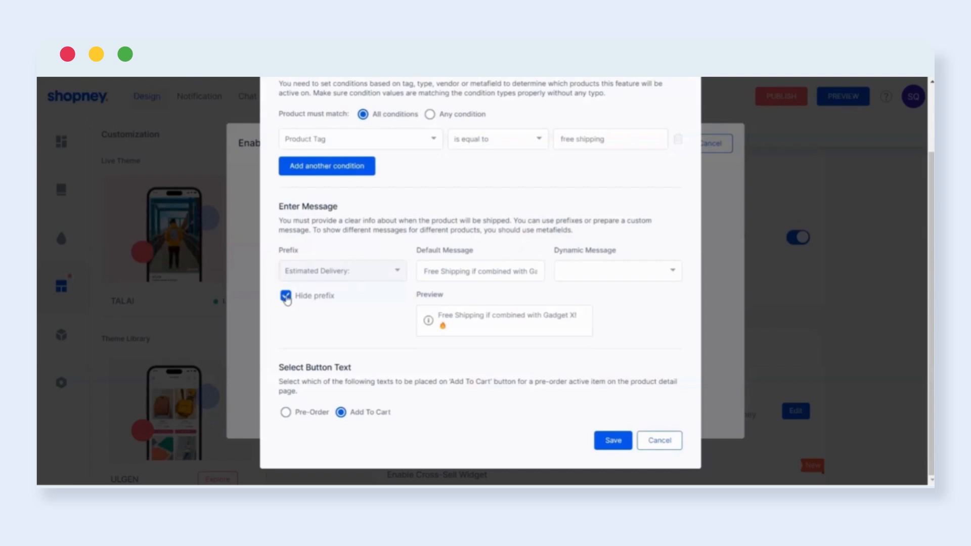
{"action": "left_click", "coordinate": [659, 438]}
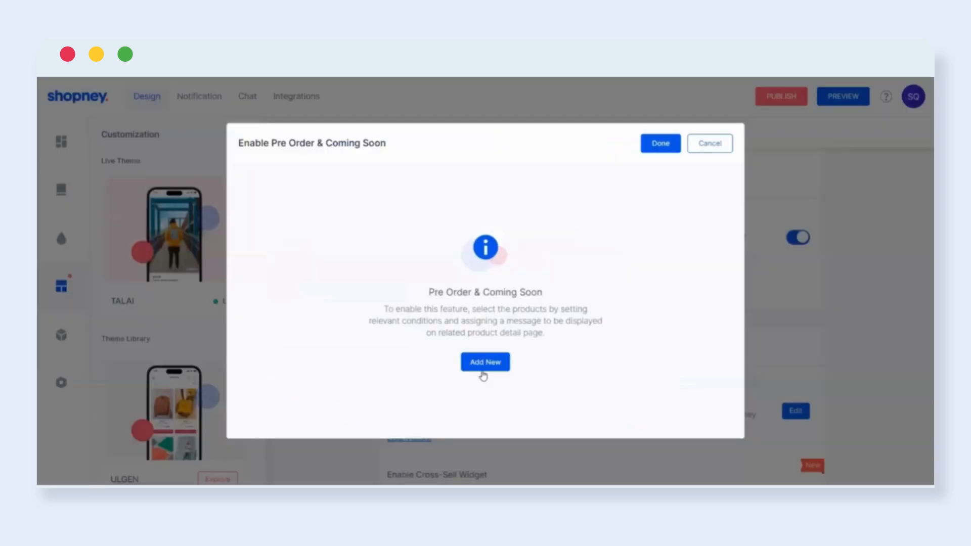
{"action": "left_click", "coordinate": [667, 146]}
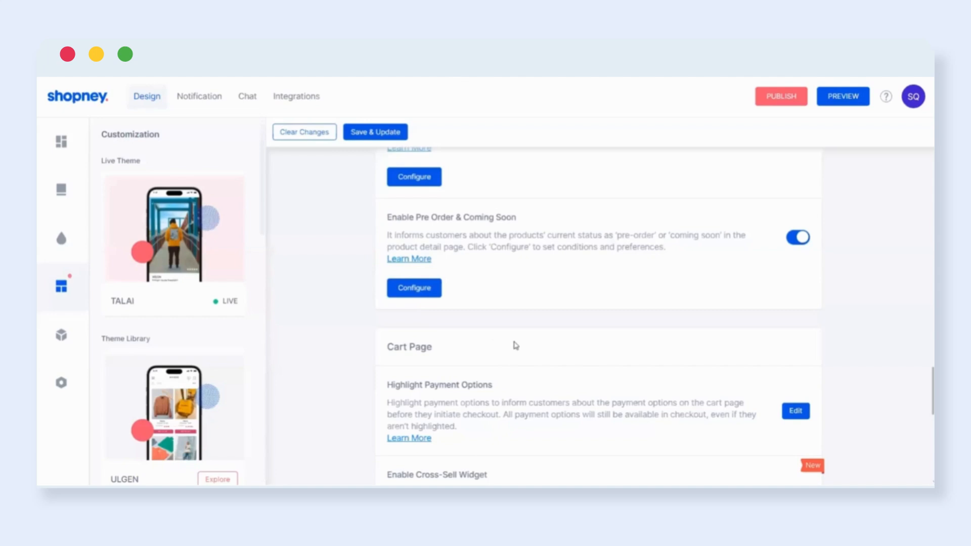
- Look over the Cart Page and Search Page settings and return to the start of the Cart Page section
{"action": "scroll", "coordinate": [514, 346], "scroll_direction": "down", "scroll_amount": 5}
{"action": "scroll", "coordinate": [515, 345], "scroll_direction": "down", "scroll_amount": 4}
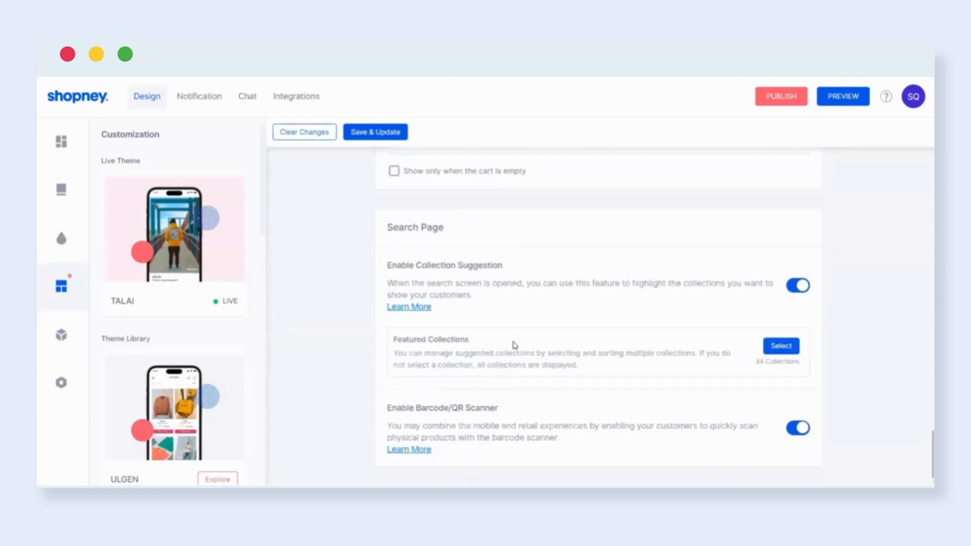
{"action": "scroll", "coordinate": [514, 345], "scroll_direction": "up", "scroll_amount": 8}
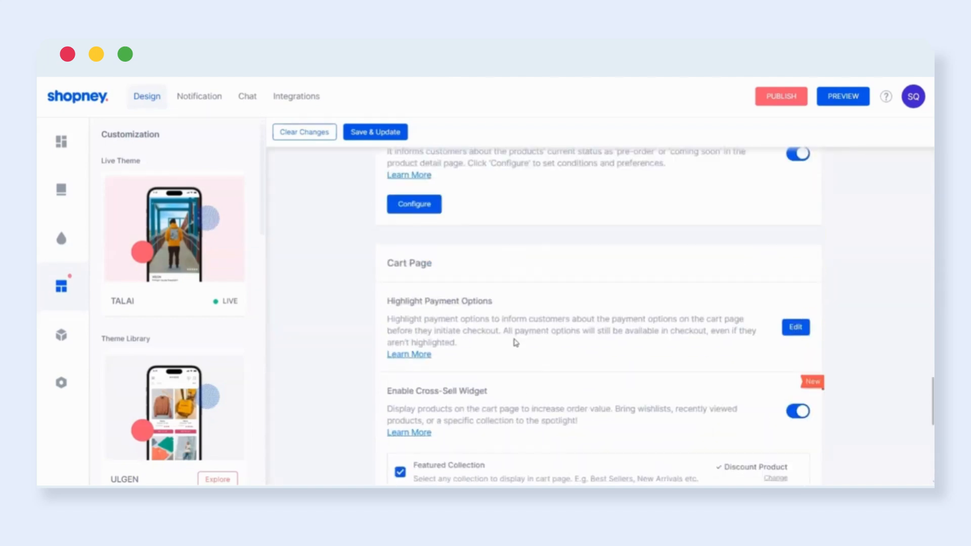
{"action": "scroll", "coordinate": [515, 342], "scroll_direction": "down", "scroll_amount": 8}
{"action": "scroll", "coordinate": [516, 340], "scroll_direction": "up", "scroll_amount": 3}
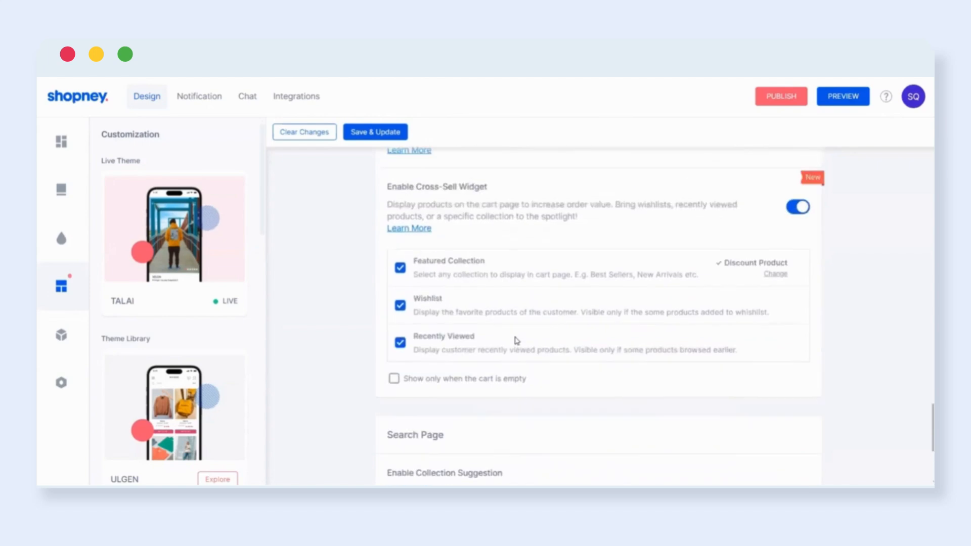
{"action": "scroll", "coordinate": [516, 340], "scroll_direction": "down", "scroll_amount": 5}
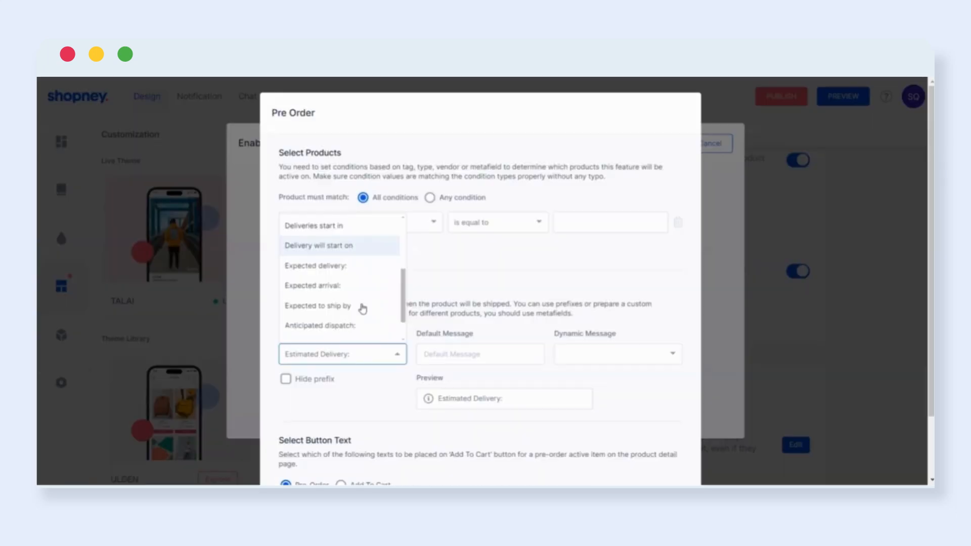
- Examine the prefixes available for the Pre Order message
{"action": "scroll", "coordinate": [365, 292], "scroll_direction": "down", "scroll_amount": 2}
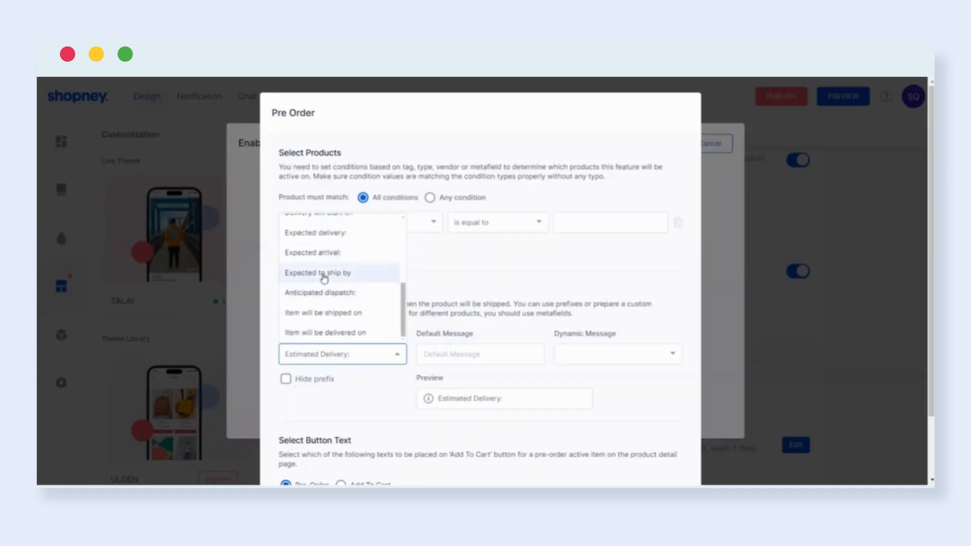
{"action": "scroll", "coordinate": [354, 288], "scroll_direction": "down", "scroll_amount": 2}
{"action": "scroll", "coordinate": [363, 260], "scroll_direction": "up", "scroll_amount": 6}
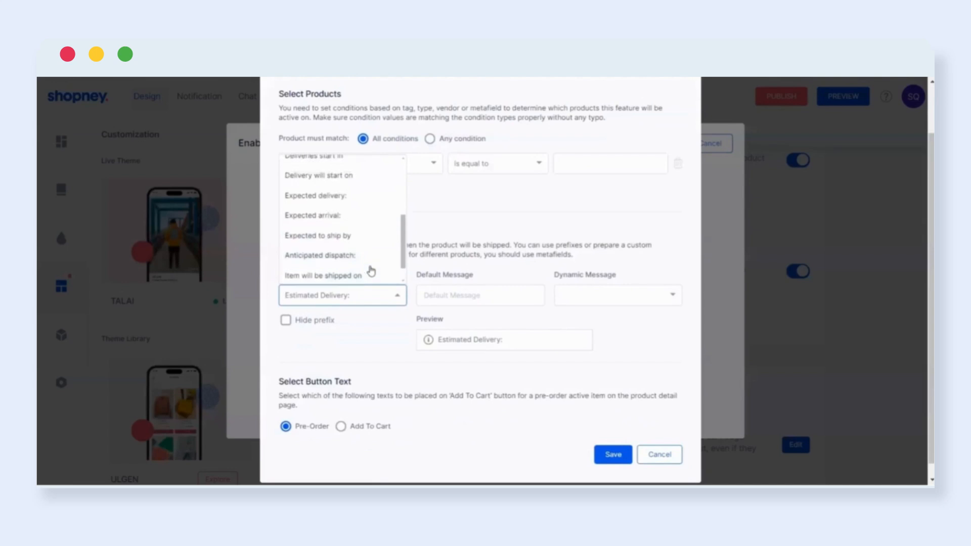
{"action": "scroll", "coordinate": [363, 244], "scroll_direction": "down", "scroll_amount": 8}
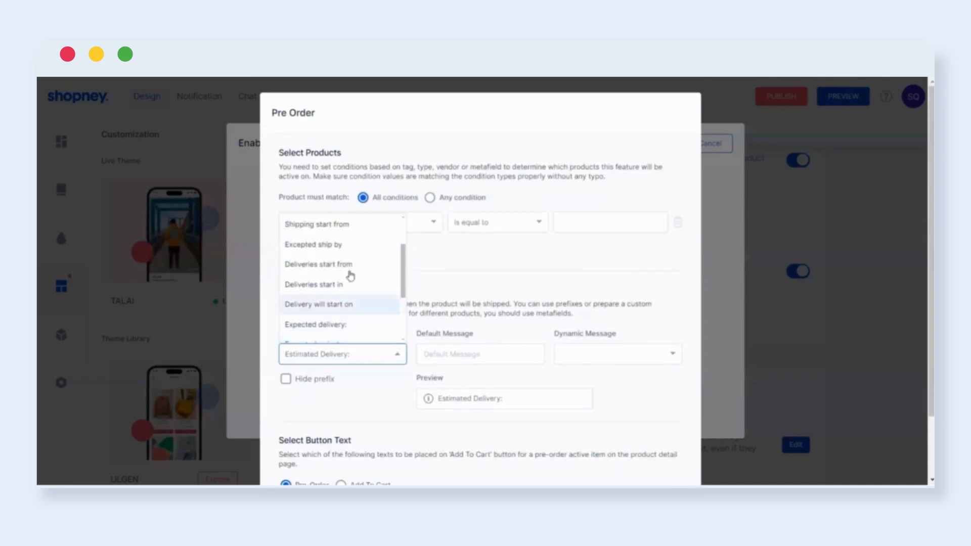
{"action": "scroll", "coordinate": [363, 231], "scroll_direction": "up", "scroll_amount": 5}
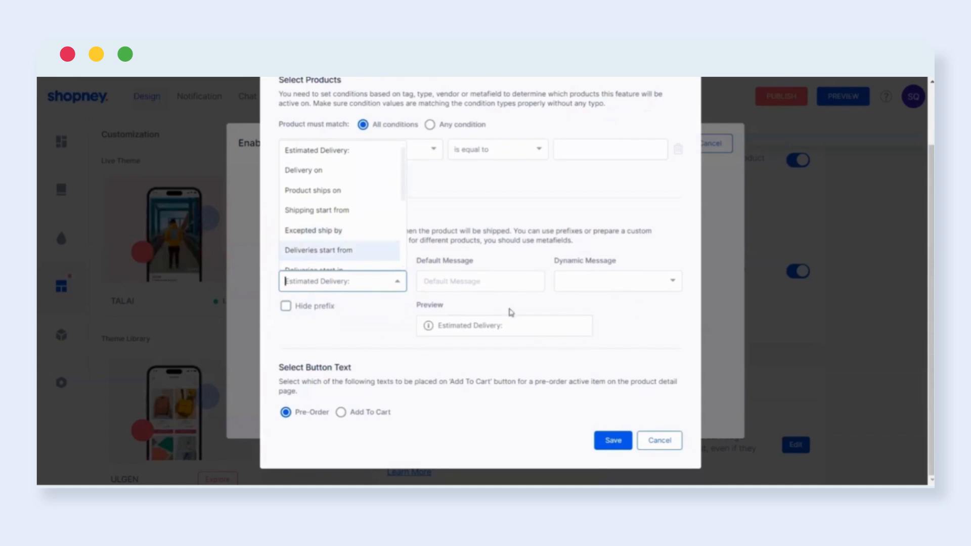
{"action": "scroll", "coordinate": [353, 250], "scroll_direction": "down", "scroll_amount": 3}
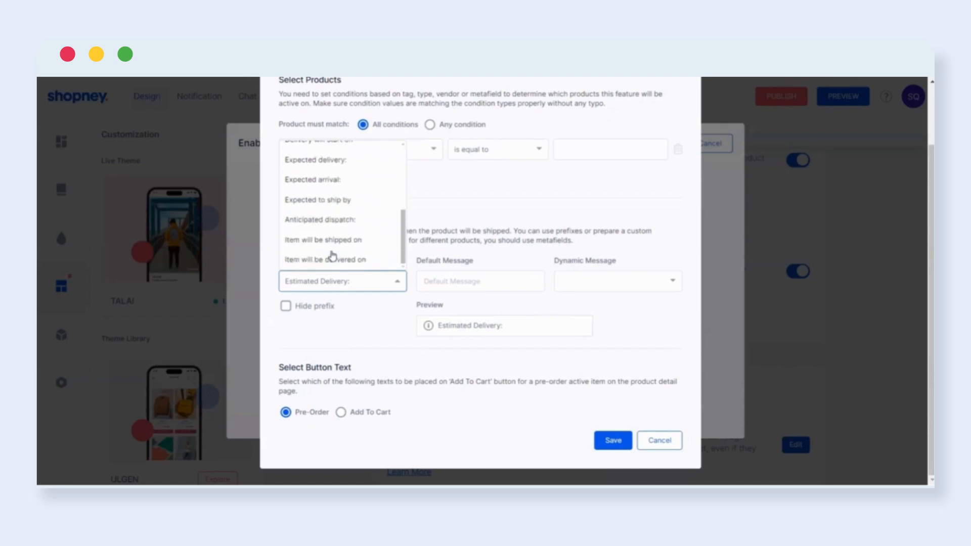
{"action": "scroll", "coordinate": [331, 249], "scroll_direction": "up", "scroll_amount": 3}
{"action": "left_click", "coordinate": [286, 305]}
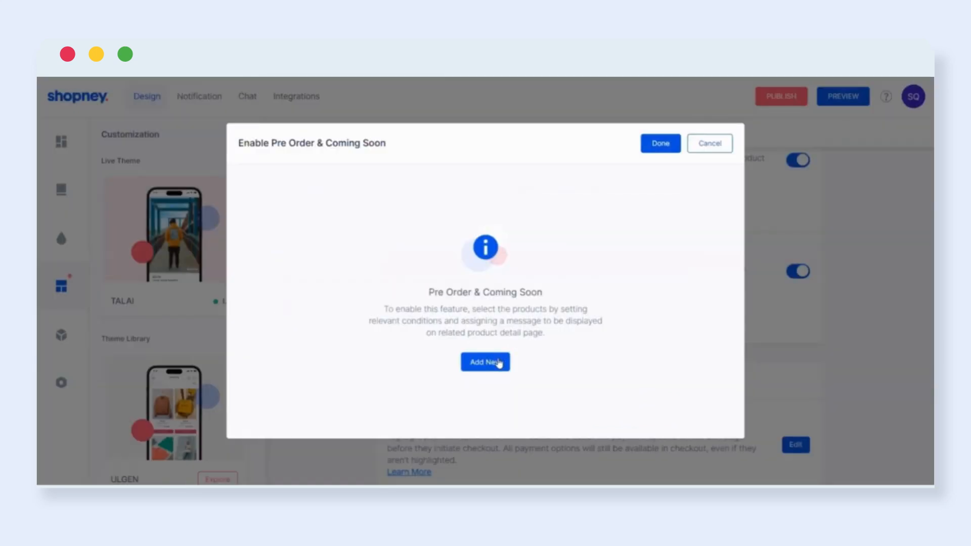
- Start a new Coming Soon rule, review its product condition and message settings, and discard it
{"action": "left_click", "coordinate": [497, 362]}
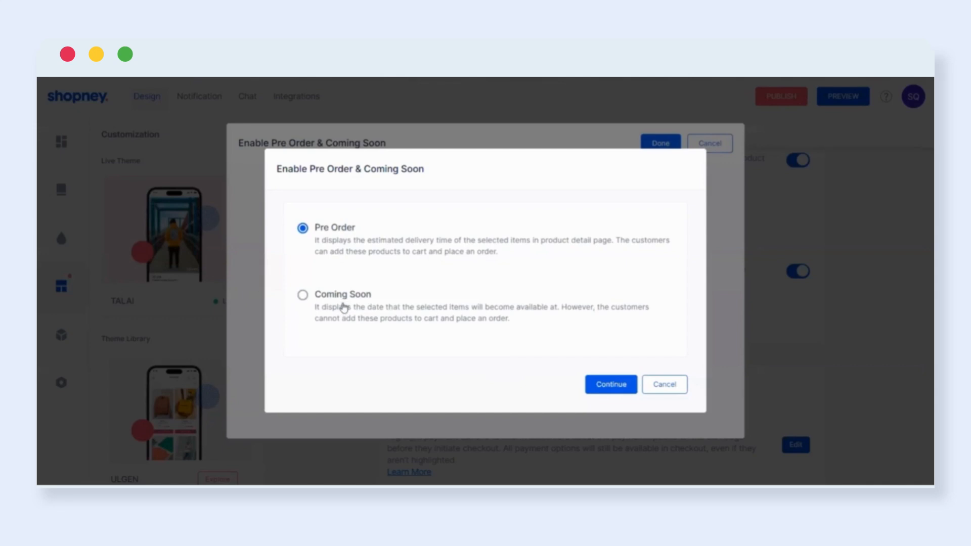
{"action": "left_click", "coordinate": [330, 298]}
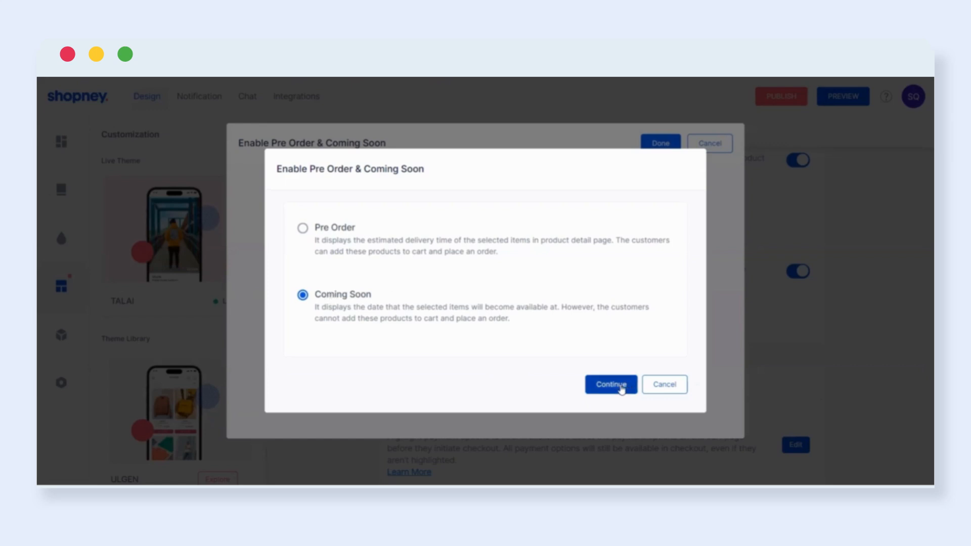
{"action": "left_click", "coordinate": [621, 389]}
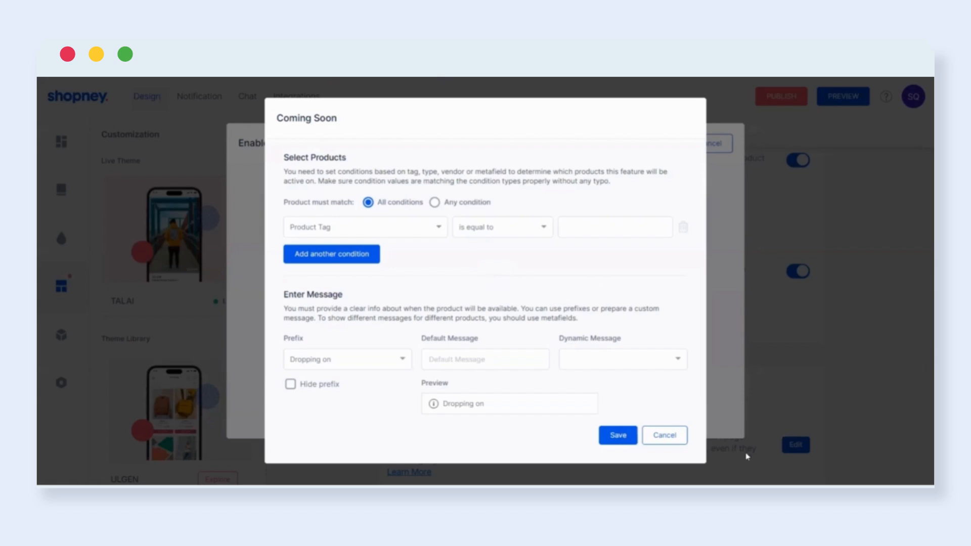
{"action": "left_click", "coordinate": [671, 441]}
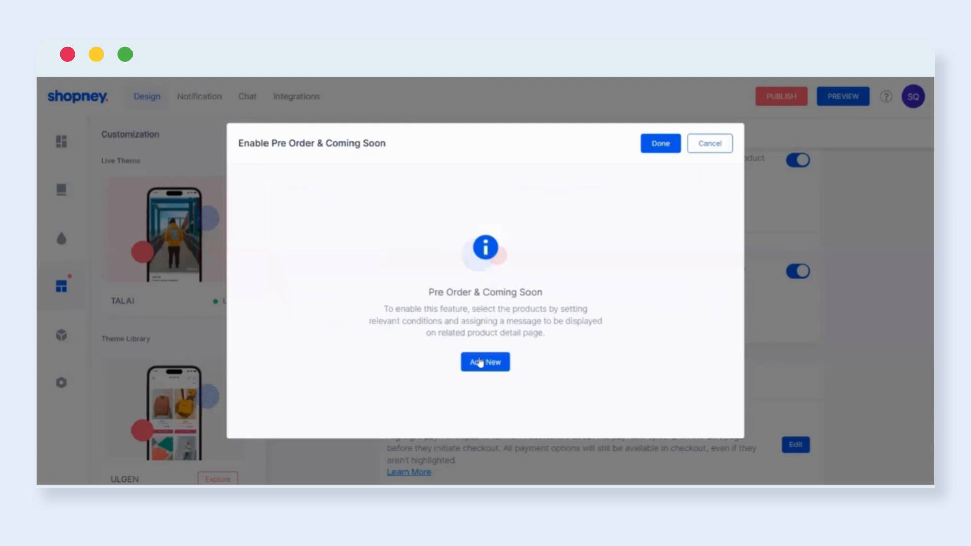
- Review the rule types offered for a new rule and close the Pre Order & Coming Soon configuration without adding one
{"action": "left_click", "coordinate": [482, 361]}
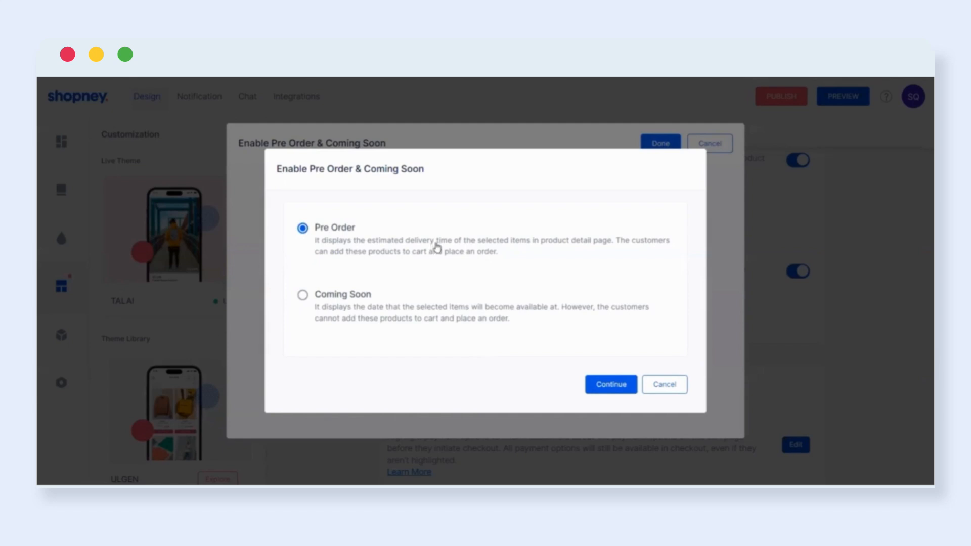
{"action": "left_click", "coordinate": [674, 388]}
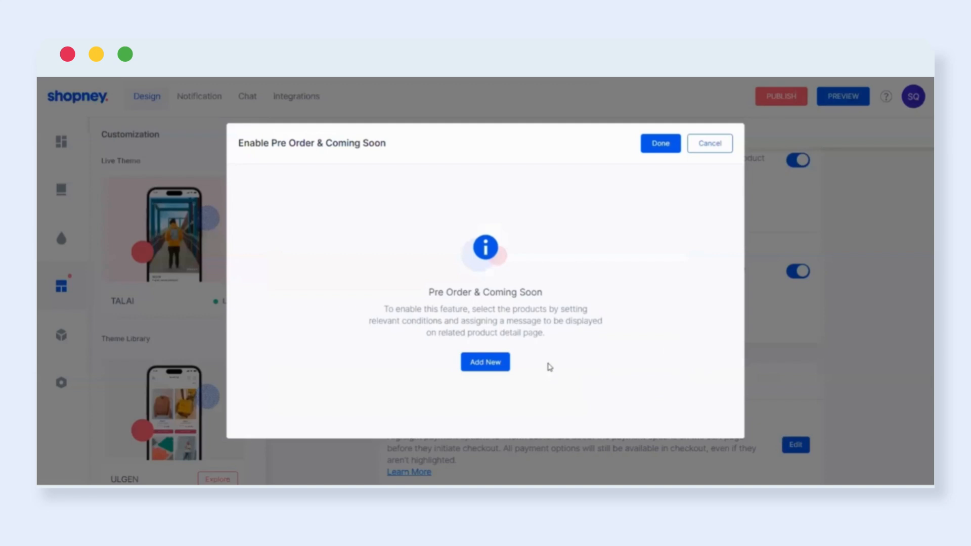
{"action": "left_click", "coordinate": [722, 143]}
- Look over the settings from Payment Installment through Pre Order & Coming Soon to the Cart Page section
{"action": "scroll", "coordinate": [859, 325], "scroll_direction": "down", "scroll_amount": 3}
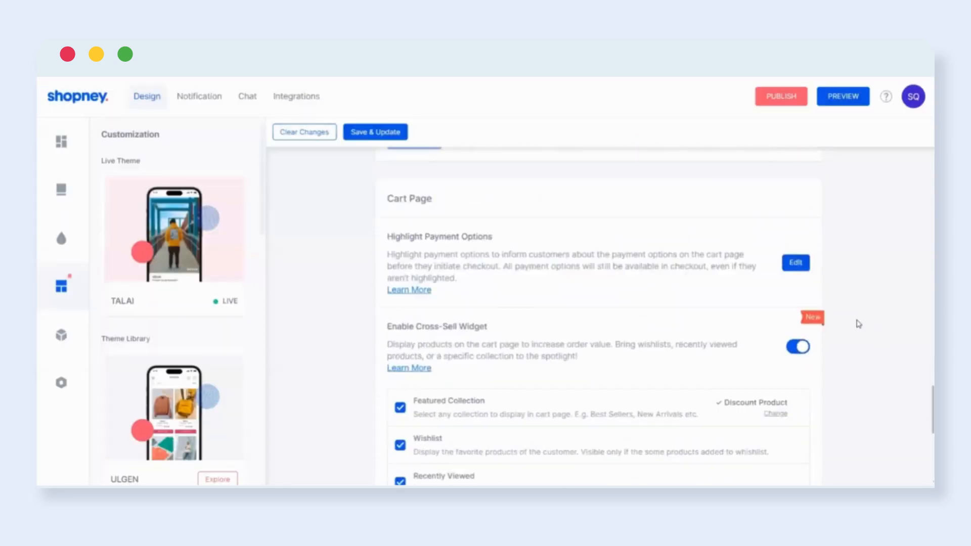
{"action": "scroll", "coordinate": [858, 324], "scroll_direction": "down", "scroll_amount": 2}
{"action": "scroll", "coordinate": [858, 324], "scroll_direction": "up", "scroll_amount": 5}
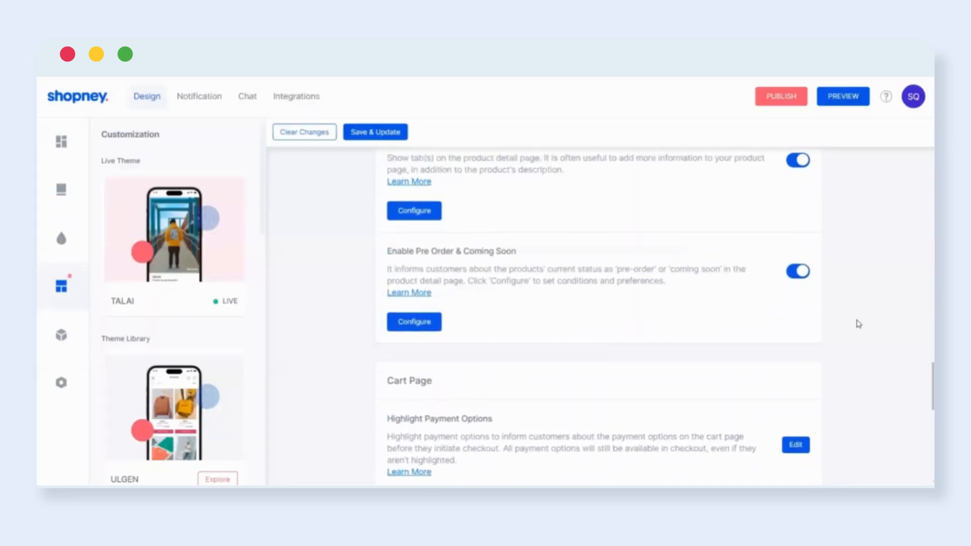
{"action": "scroll", "coordinate": [858, 323], "scroll_direction": "up", "scroll_amount": 4}
{"action": "scroll", "coordinate": [858, 324], "scroll_direction": "up", "scroll_amount": 2}
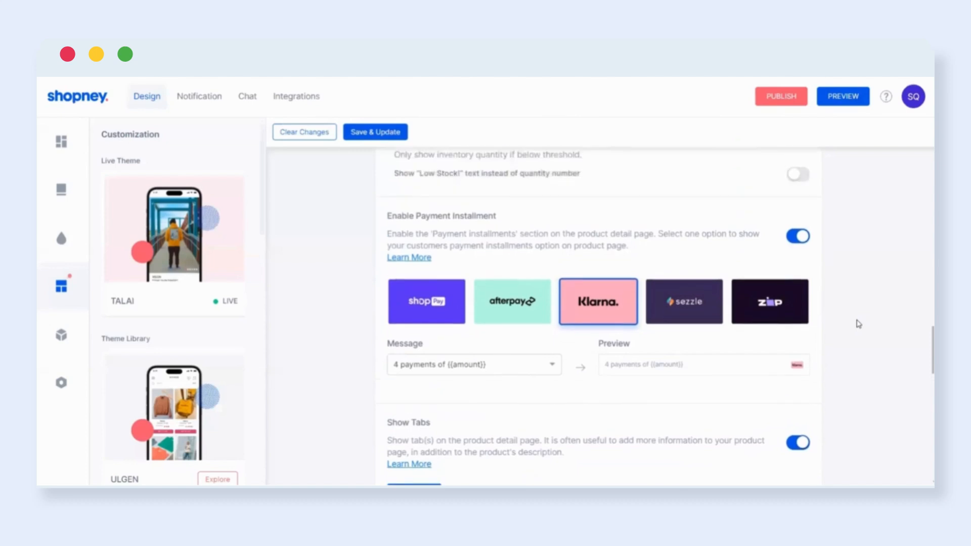
{"action": "scroll", "coordinate": [858, 324], "scroll_direction": "down", "scroll_amount": 6}
{"action": "scroll", "coordinate": [858, 324], "scroll_direction": "down", "scroll_amount": 1}
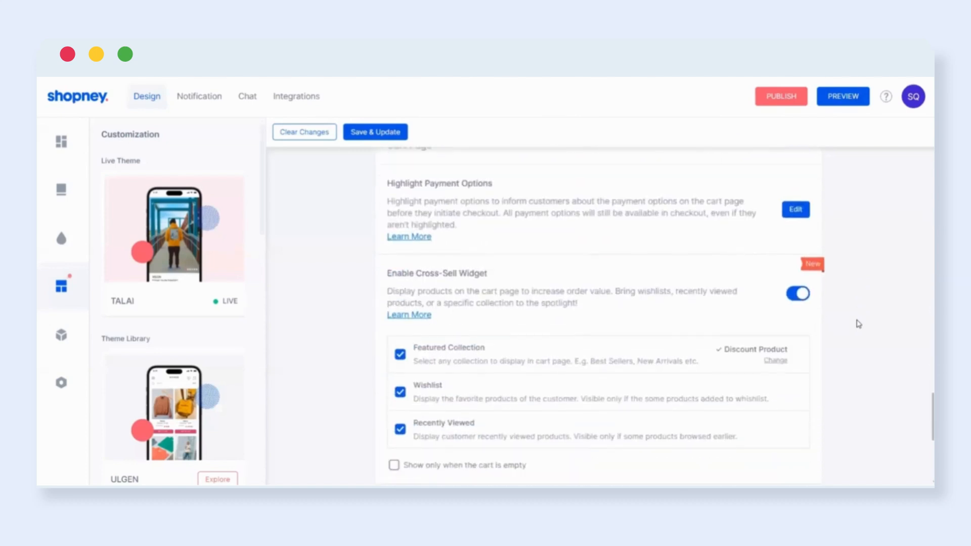
{"action": "scroll", "coordinate": [858, 324], "scroll_direction": "up", "scroll_amount": 1}
{"action": "scroll", "coordinate": [857, 324], "scroll_direction": "down", "scroll_amount": 1}
{"action": "scroll", "coordinate": [858, 324], "scroll_direction": "up", "scroll_amount": 3}
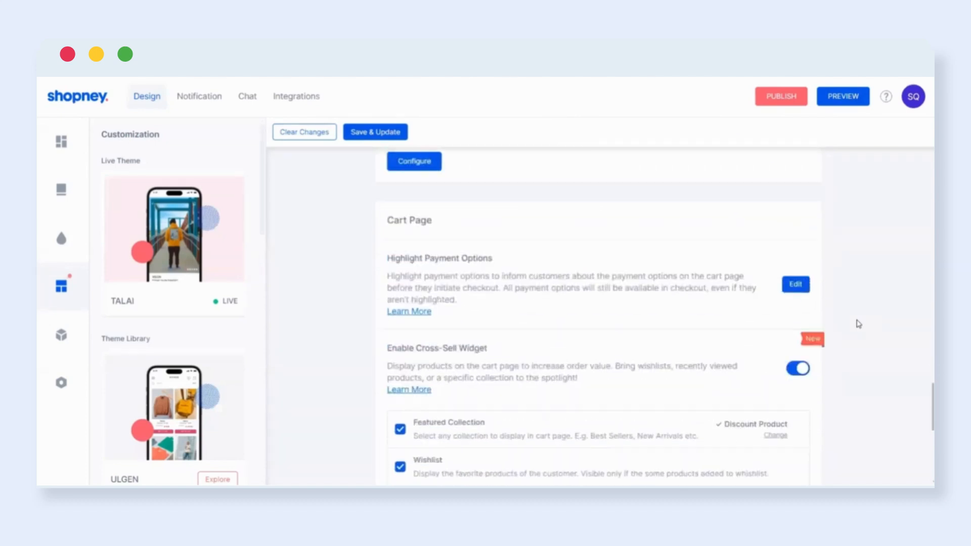
{"action": "scroll", "coordinate": [858, 324], "scroll_direction": "down", "scroll_amount": 2}
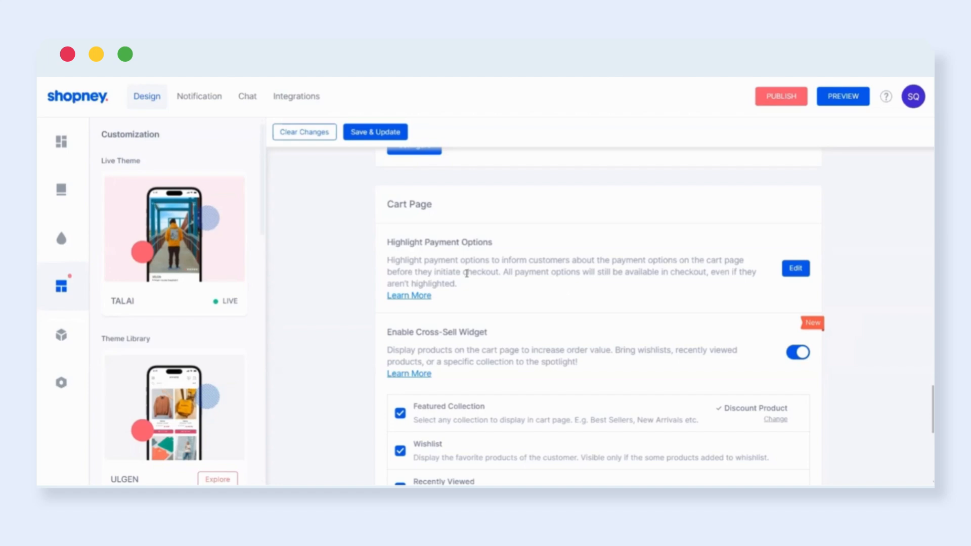
- Add PayPal and G Pay to the highlighted cart payment options and place both above the More option
{"action": "left_click", "coordinate": [795, 268]}
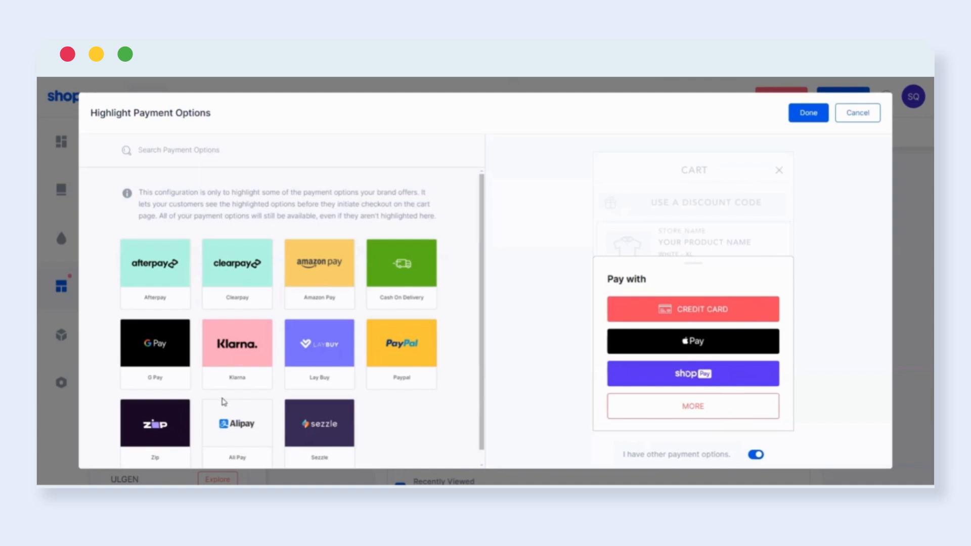
{"action": "left_click", "coordinate": [407, 348]}
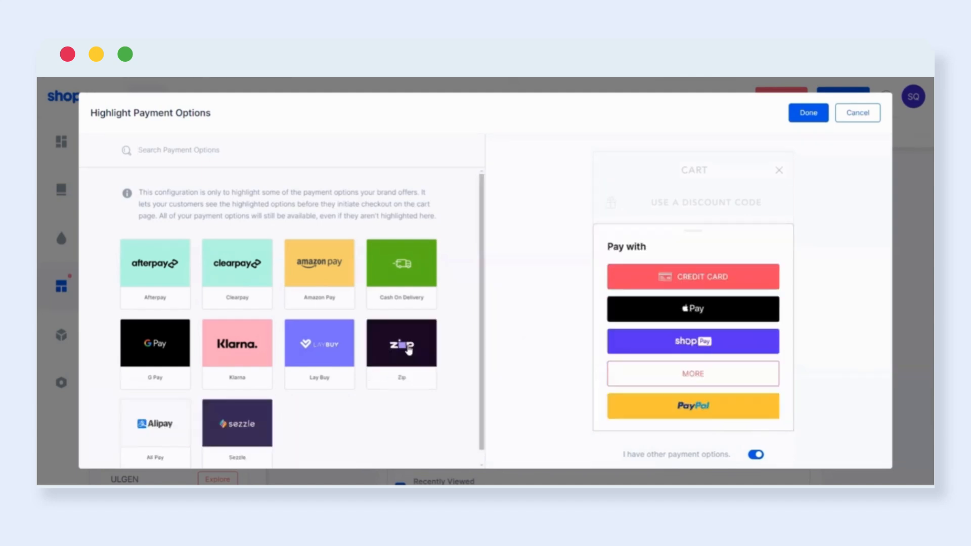
{"action": "mouse_move", "coordinate": [664, 374]}
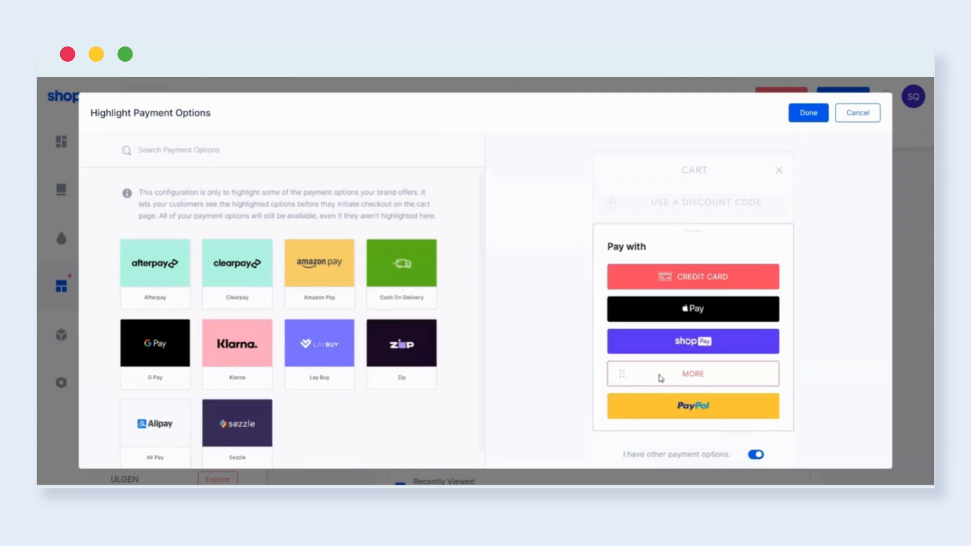
{"action": "left_click_drag", "start_coordinate": [619, 376], "coordinate": [622, 412]}
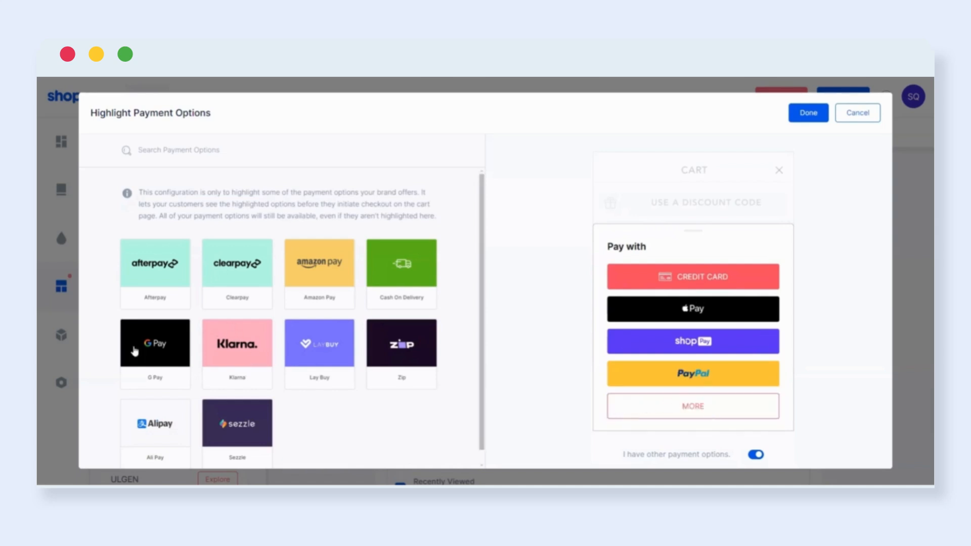
{"action": "left_click", "coordinate": [168, 359]}
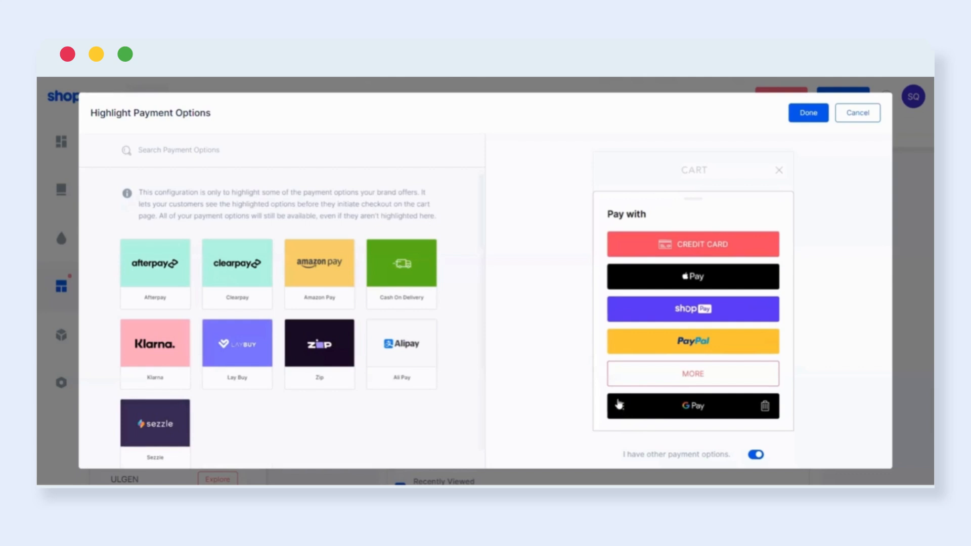
{"action": "left_click_drag", "start_coordinate": [617, 405], "coordinate": [618, 377]}
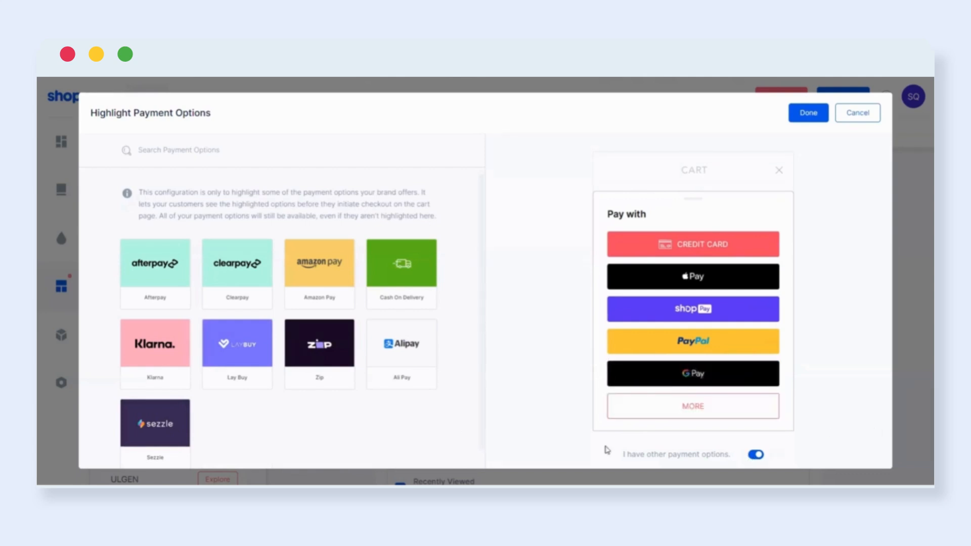
- Turn the other payment options setting off and back on, and discard the Highlight Payment Options changes
{"action": "mouse_move", "coordinate": [757, 379]}
{"action": "mouse_move", "coordinate": [757, 286]}
{"action": "left_click", "coordinate": [755, 456]}
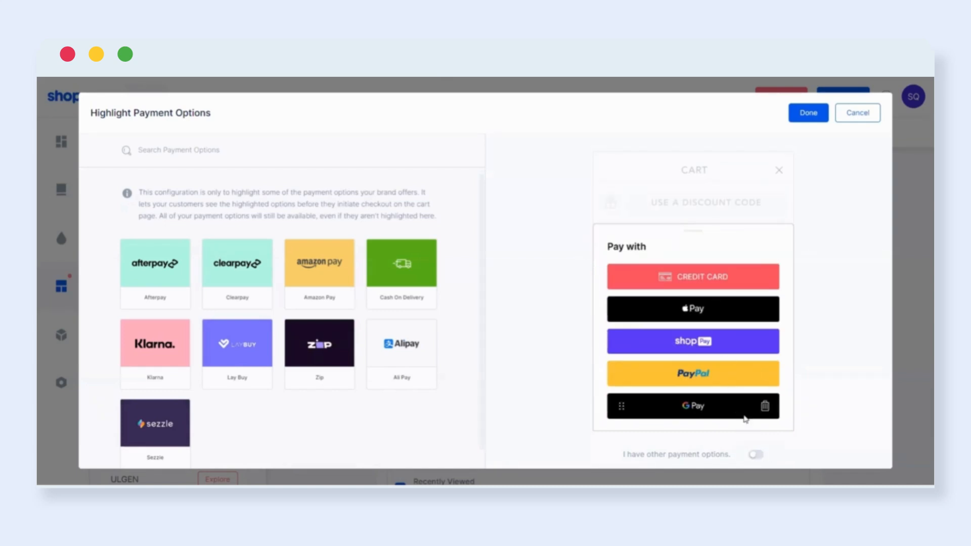
{"action": "left_click", "coordinate": [756, 454]}
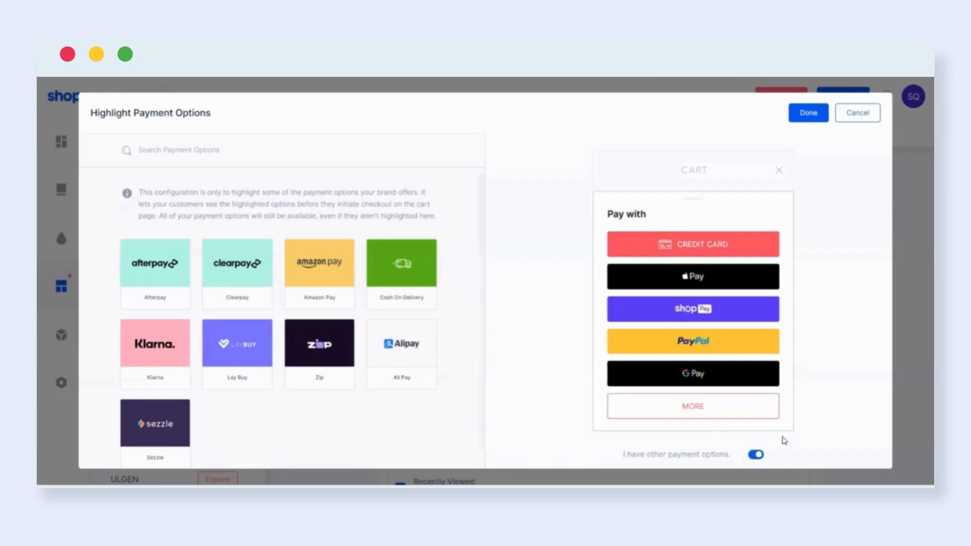
{"action": "left_click", "coordinate": [863, 115]}
- Review the Cross-Sell Widget options on the Cart Page and the Search Page settings
{"action": "scroll", "coordinate": [584, 370], "scroll_direction": "down", "scroll_amount": 3}
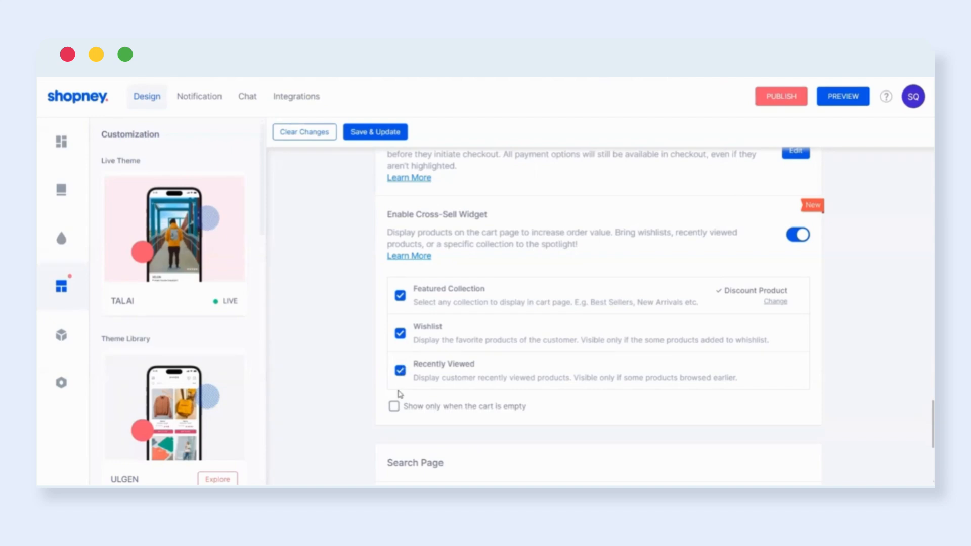
{"action": "scroll", "coordinate": [576, 275], "scroll_direction": "down", "scroll_amount": 3}
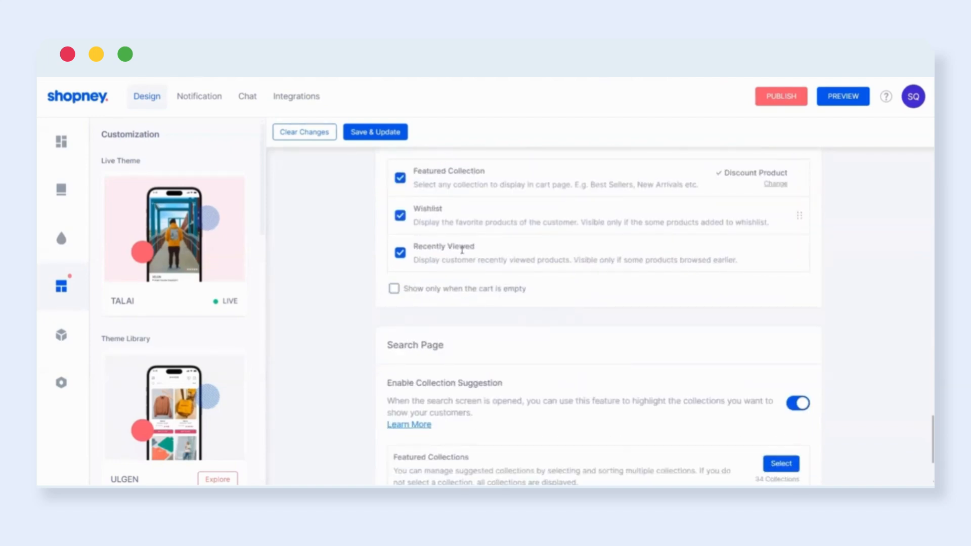
{"action": "scroll", "coordinate": [510, 223], "scroll_direction": "up", "scroll_amount": 2}
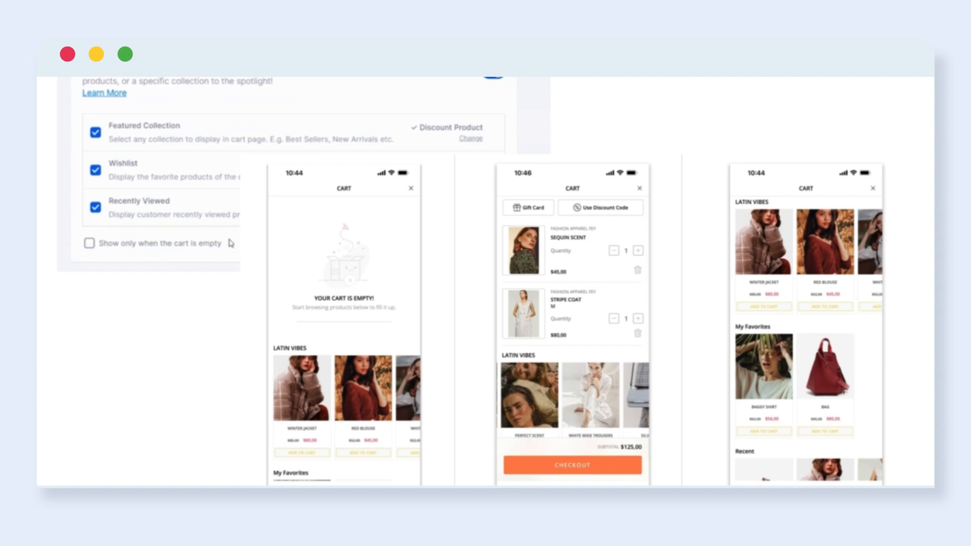
{"action": "scroll", "coordinate": [535, 347], "scroll_direction": "down", "scroll_amount": 4}
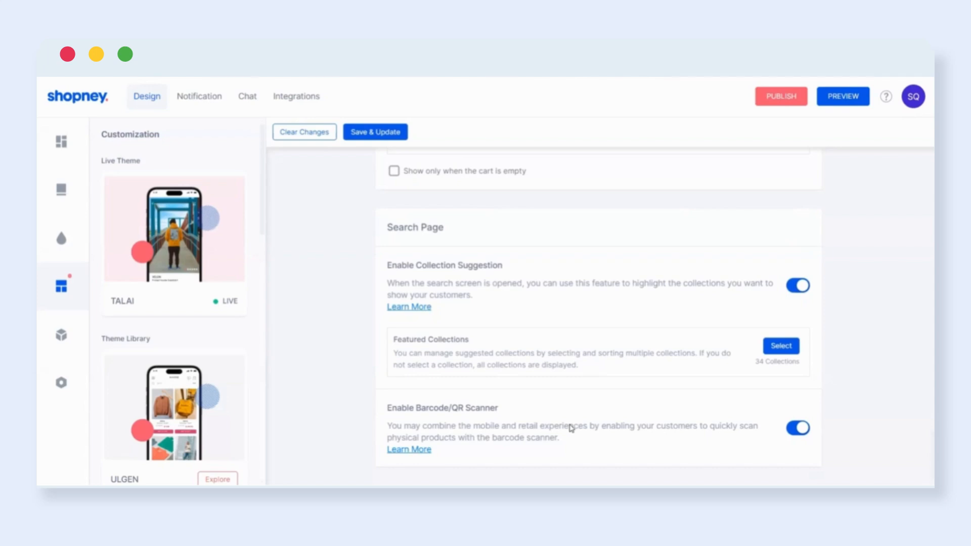
- Open the Featured Collections selection for the search page and look over the available and selected collections
{"action": "left_click", "coordinate": [781, 346]}
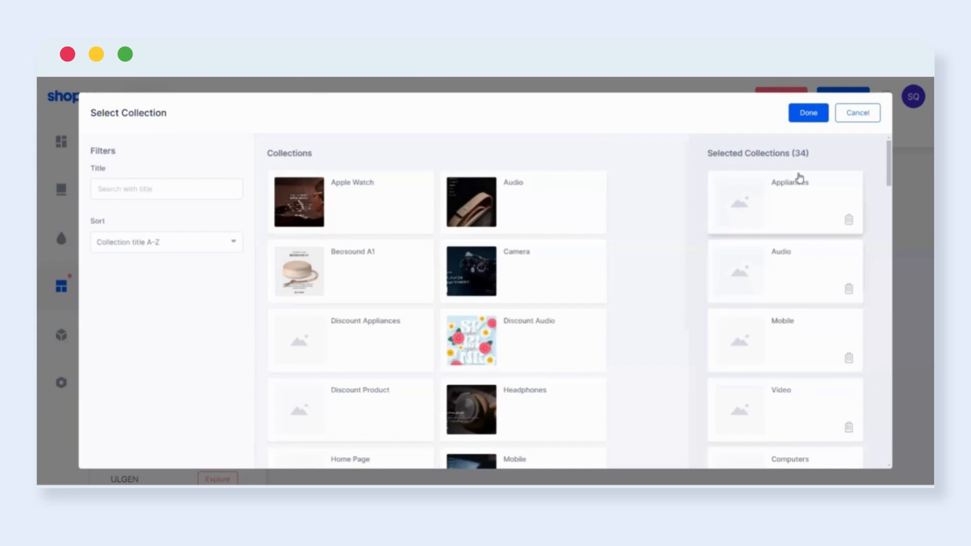
{"action": "scroll", "coordinate": [449, 314], "scroll_direction": "down", "scroll_amount": 5}
{"action": "scroll", "coordinate": [446, 317], "scroll_direction": "up", "scroll_amount": 5}
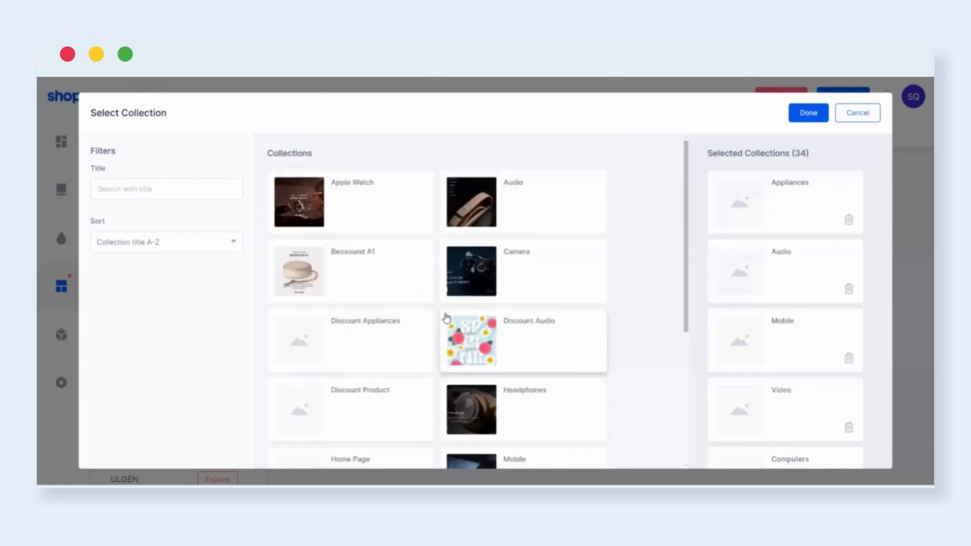
{"action": "scroll", "coordinate": [711, 208], "scroll_direction": "down", "scroll_amount": 1}
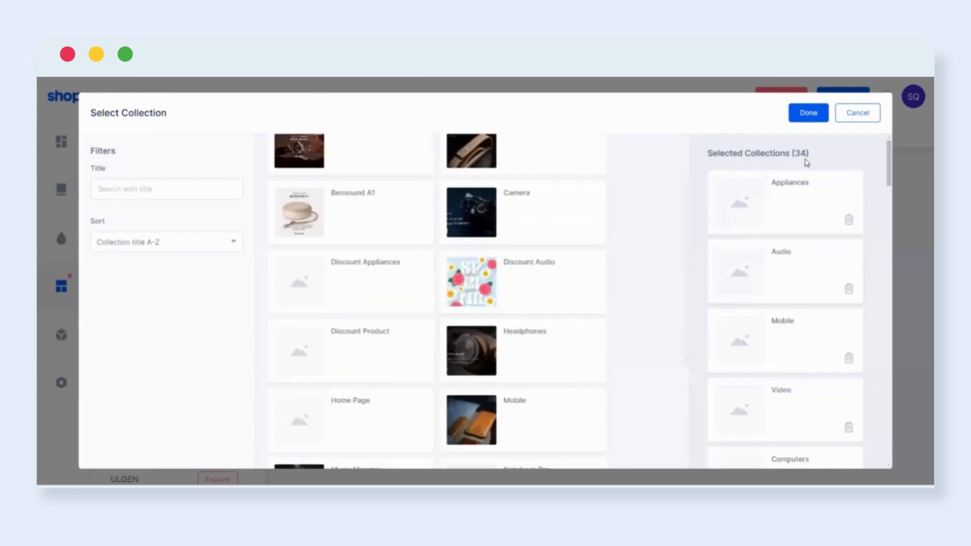
- Look through the list of selected collections for the search page and leave the collection selection without applying changes
{"action": "scroll", "coordinate": [793, 311], "scroll_direction": "down", "scroll_amount": 20}
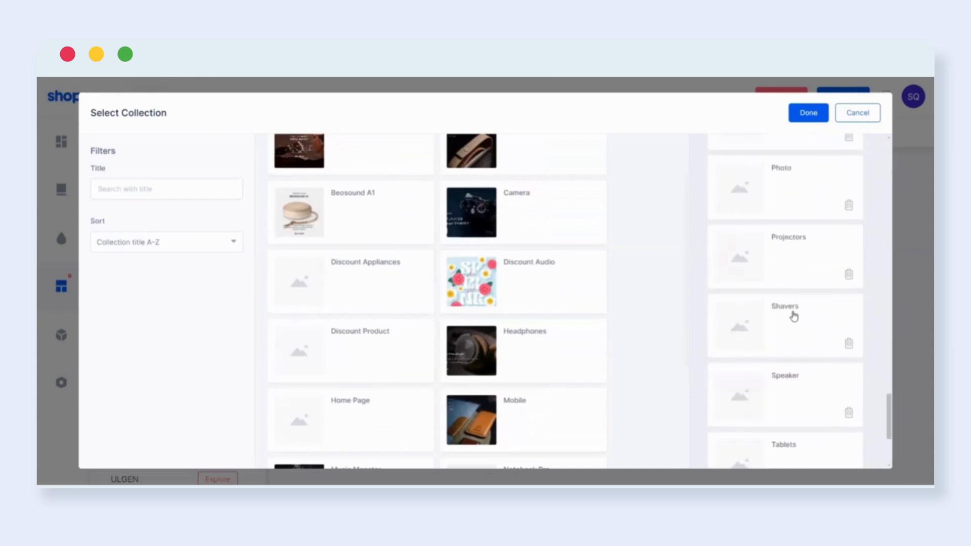
{"action": "scroll", "coordinate": [793, 316], "scroll_direction": "up", "scroll_amount": 15}
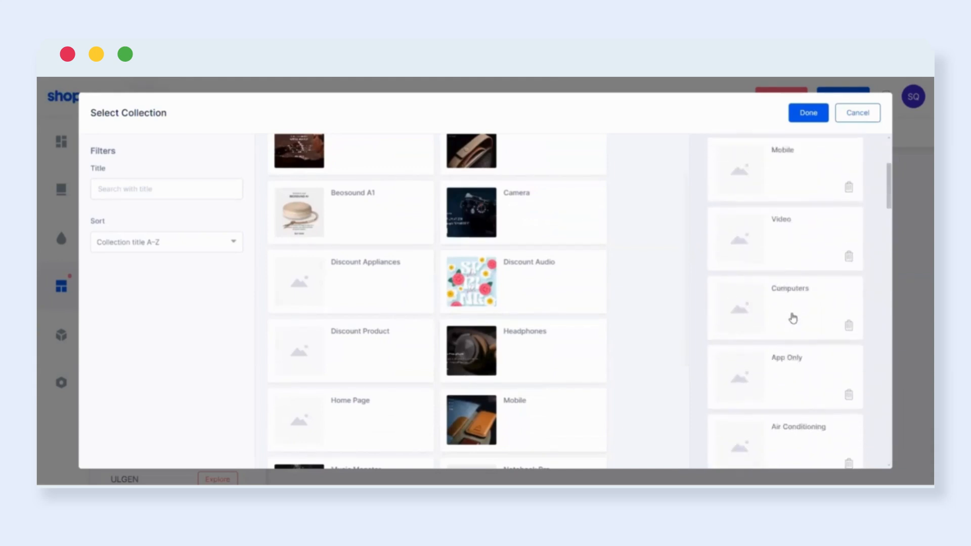
{"action": "scroll", "coordinate": [792, 318], "scroll_direction": "up", "scroll_amount": 3}
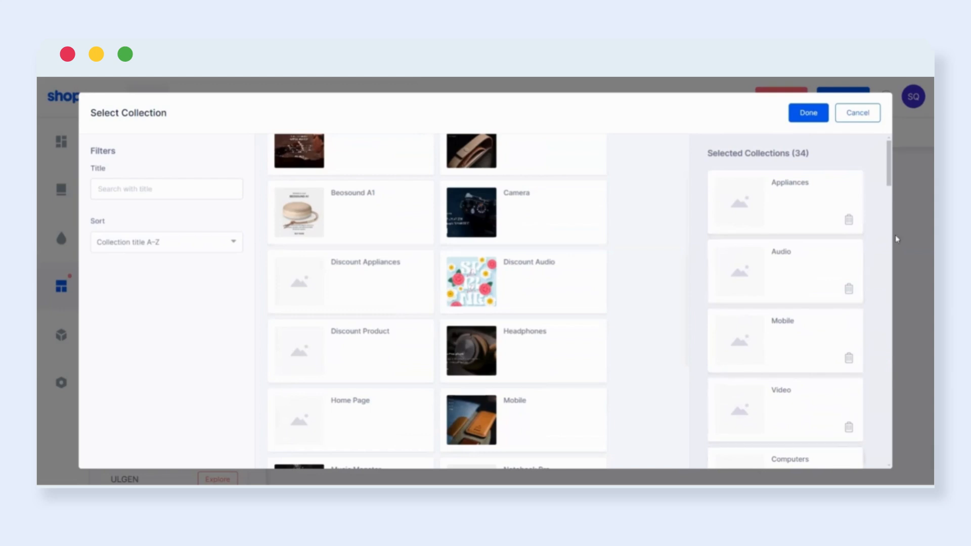
{"action": "left_click", "coordinate": [863, 116]}
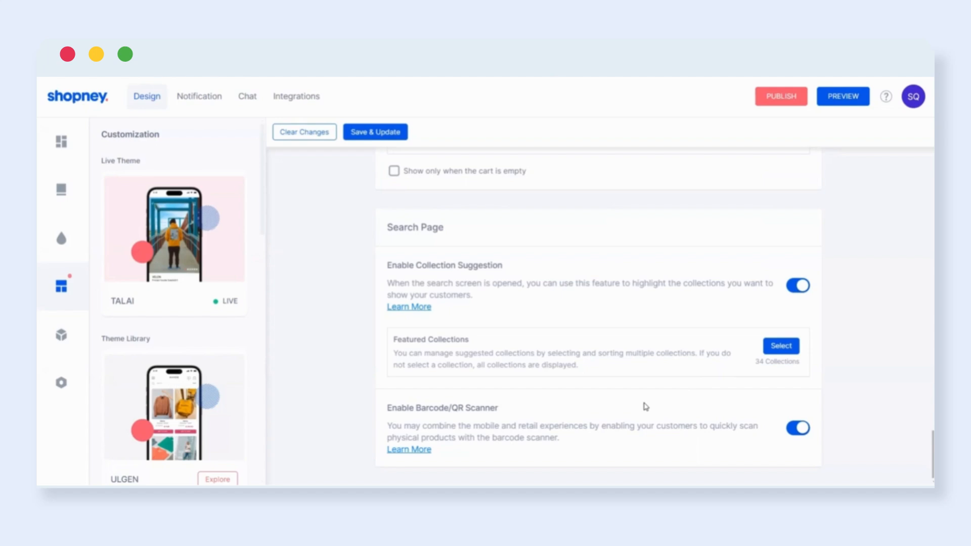
- Review the TALAI theme's settings again, from the Collection Page options through the Product, Cart and Search Page sections
{"action": "scroll", "coordinate": [645, 406], "scroll_direction": "up", "scroll_amount": 15}
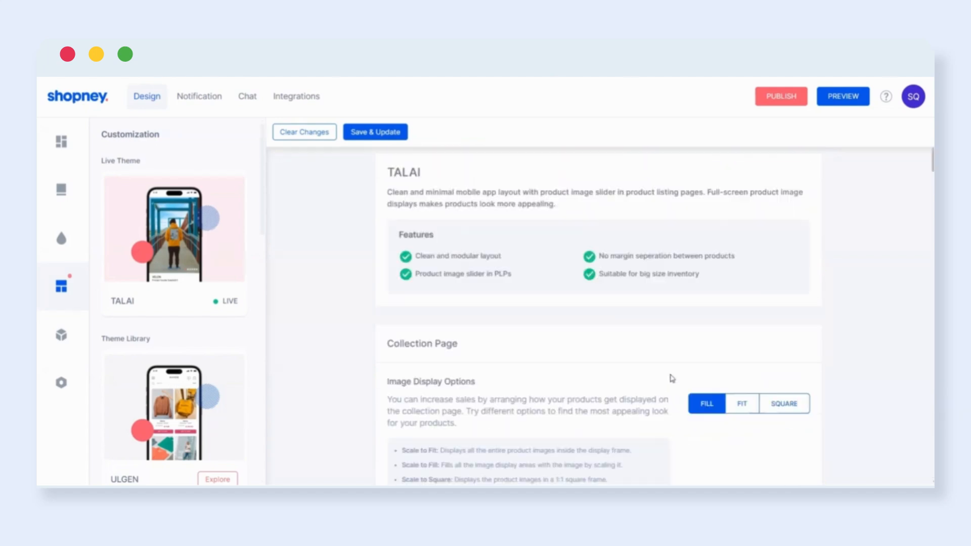
{"action": "scroll", "coordinate": [672, 378], "scroll_direction": "down", "scroll_amount": 3}
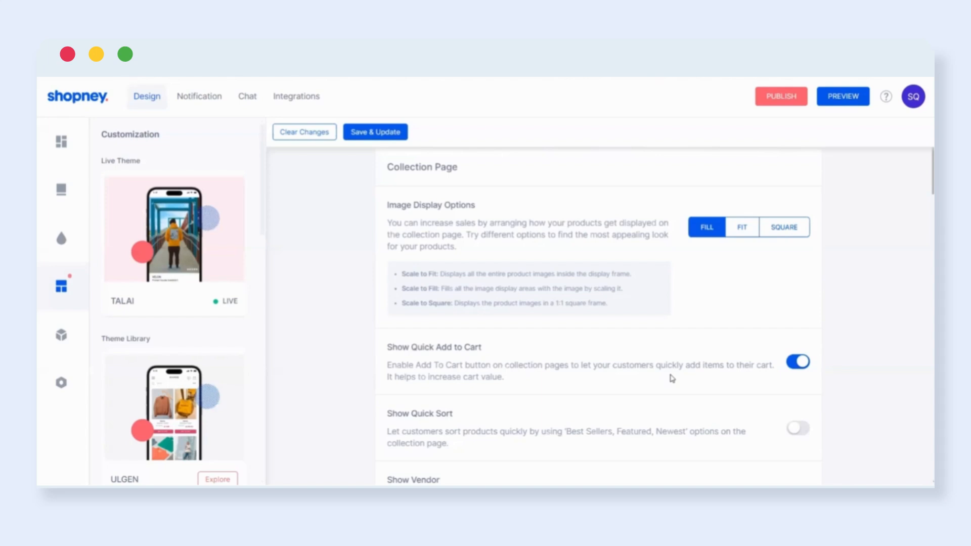
{"action": "scroll", "coordinate": [597, 360], "scroll_direction": "down", "scroll_amount": 10}
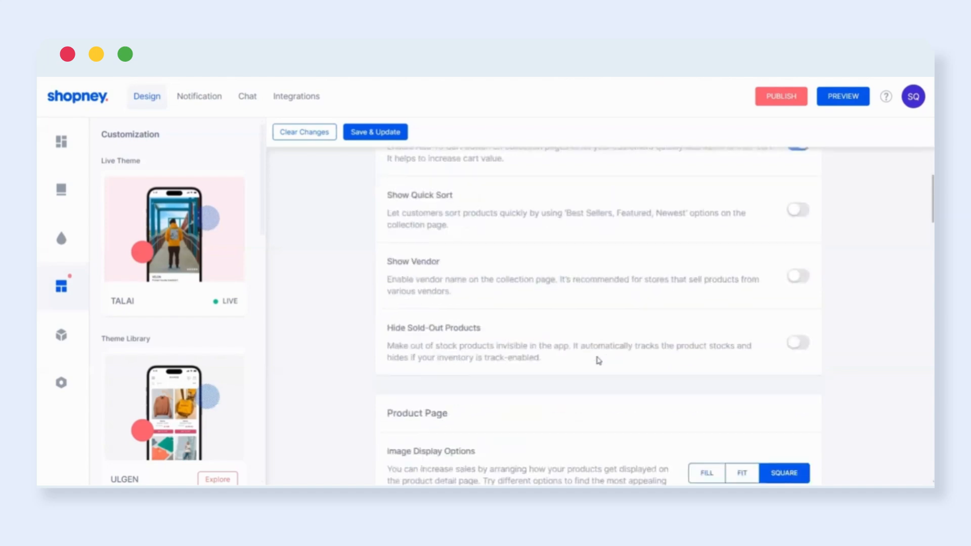
{"action": "scroll", "coordinate": [597, 360], "scroll_direction": "down", "scroll_amount": 15}
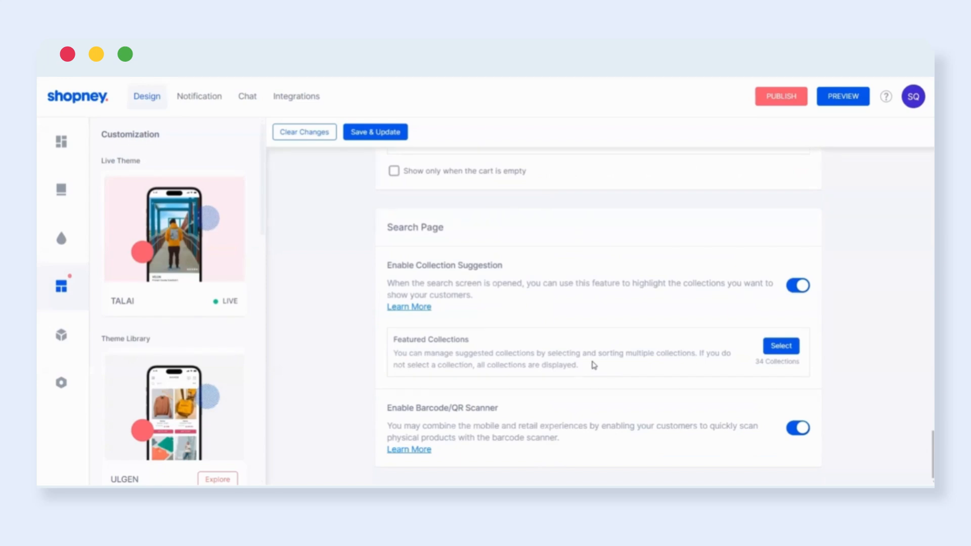
{"action": "scroll", "coordinate": [594, 365], "scroll_direction": "up", "scroll_amount": 10}
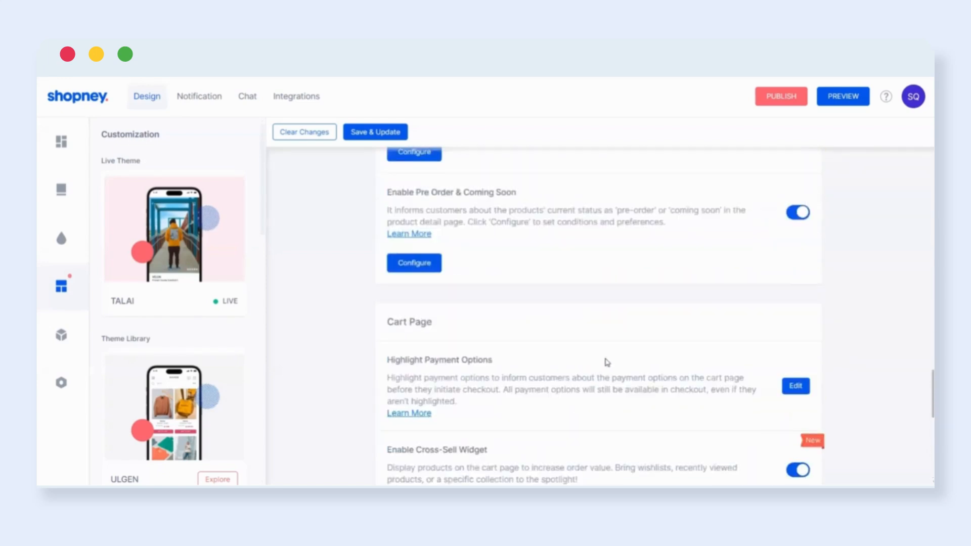
{"action": "scroll", "coordinate": [781, 263], "scroll_direction": "up", "scroll_amount": 10}
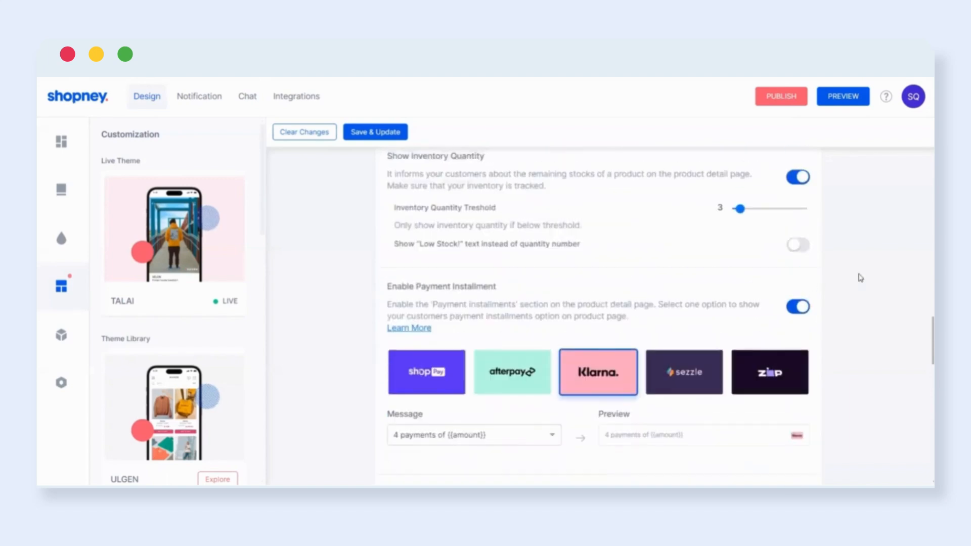